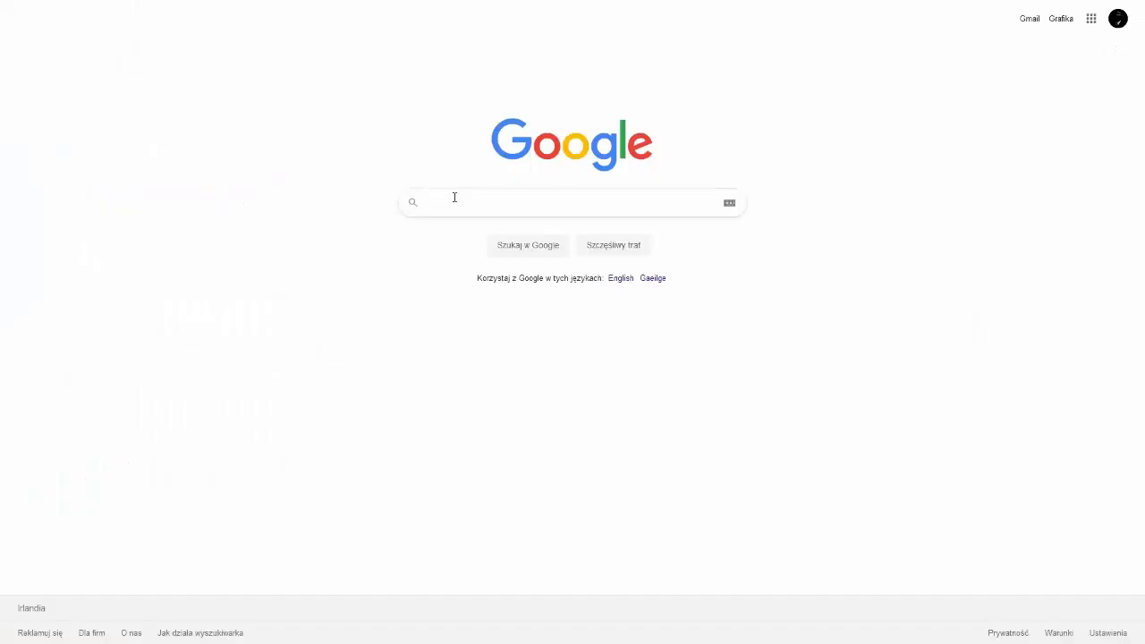
Step: Search the web for StrategyQuant and open the QuantDataManager product page on its website
click(454, 194)
click(474, 229)
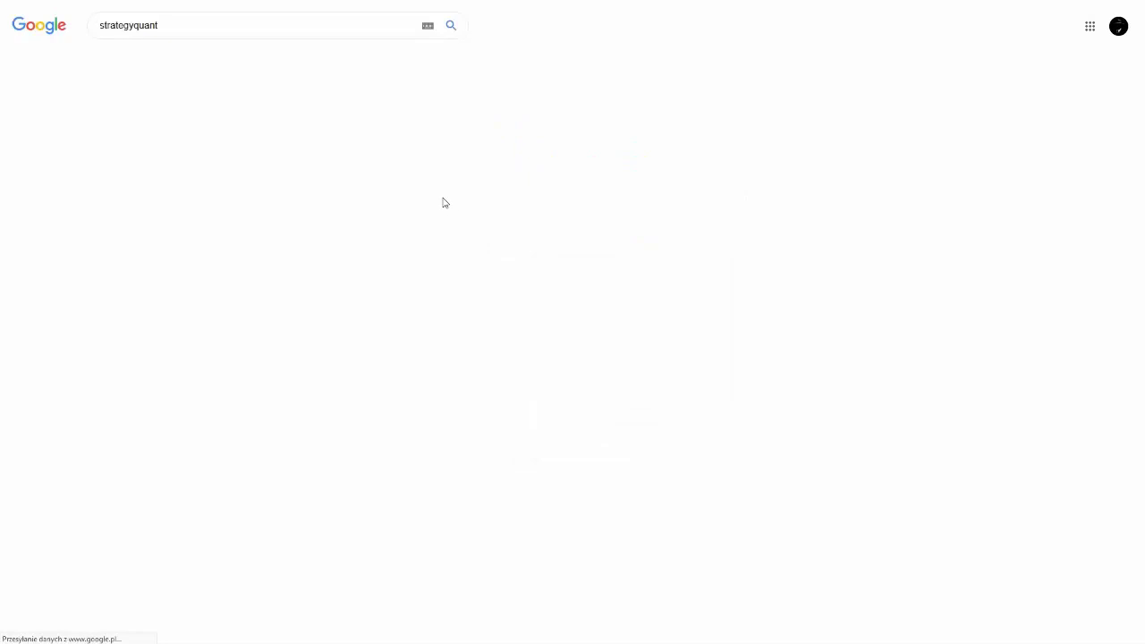
click(202, 114)
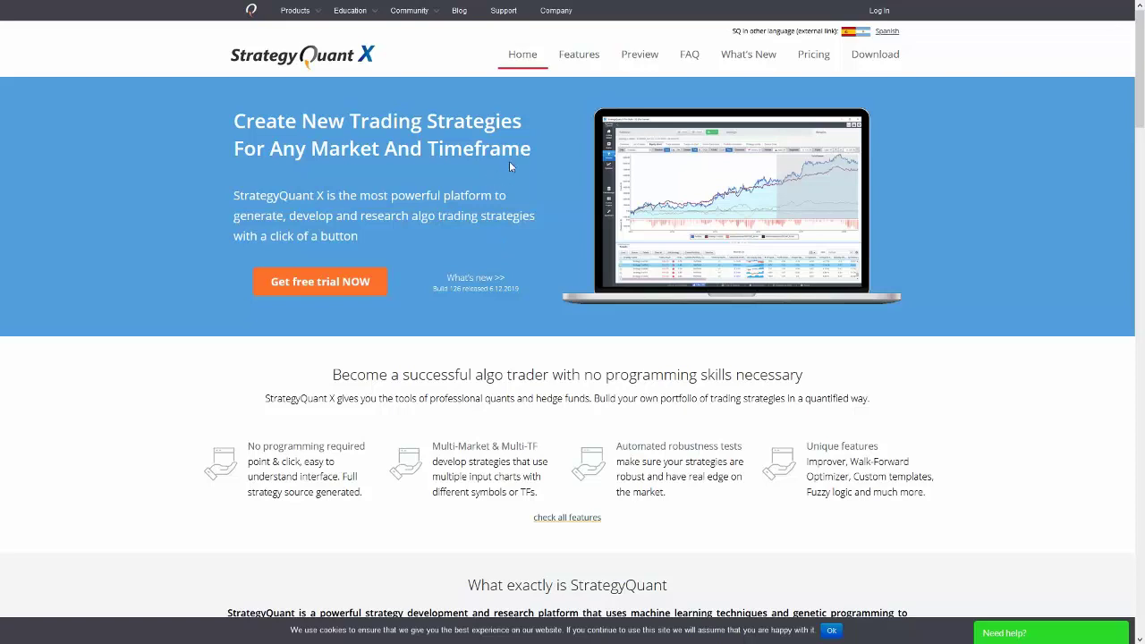
mouse_move(279, 21)
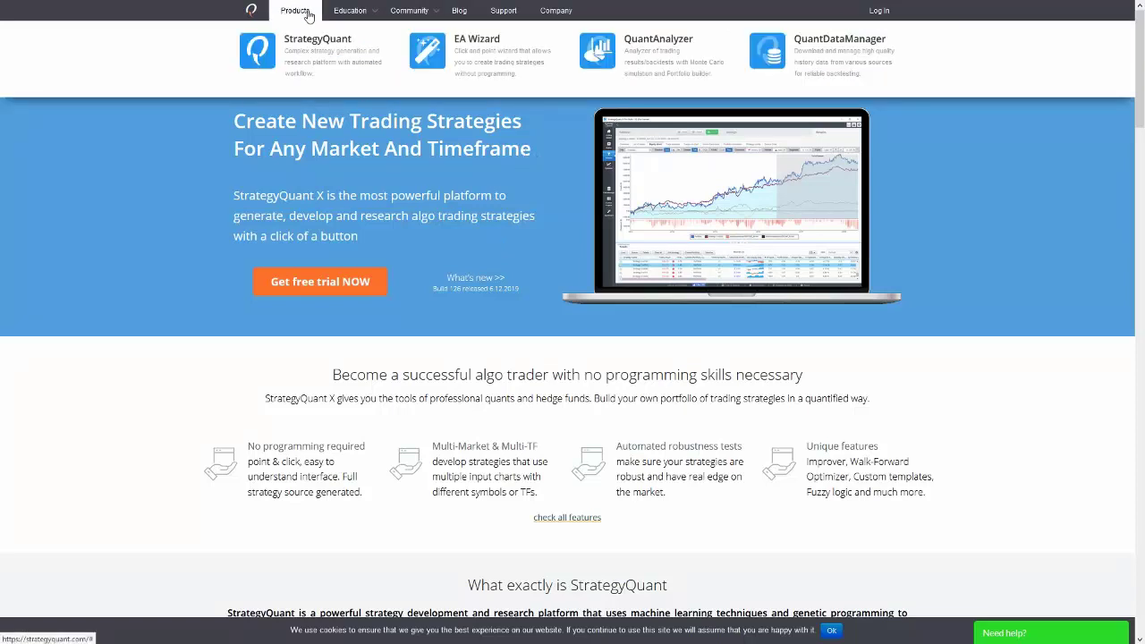
click(824, 49)
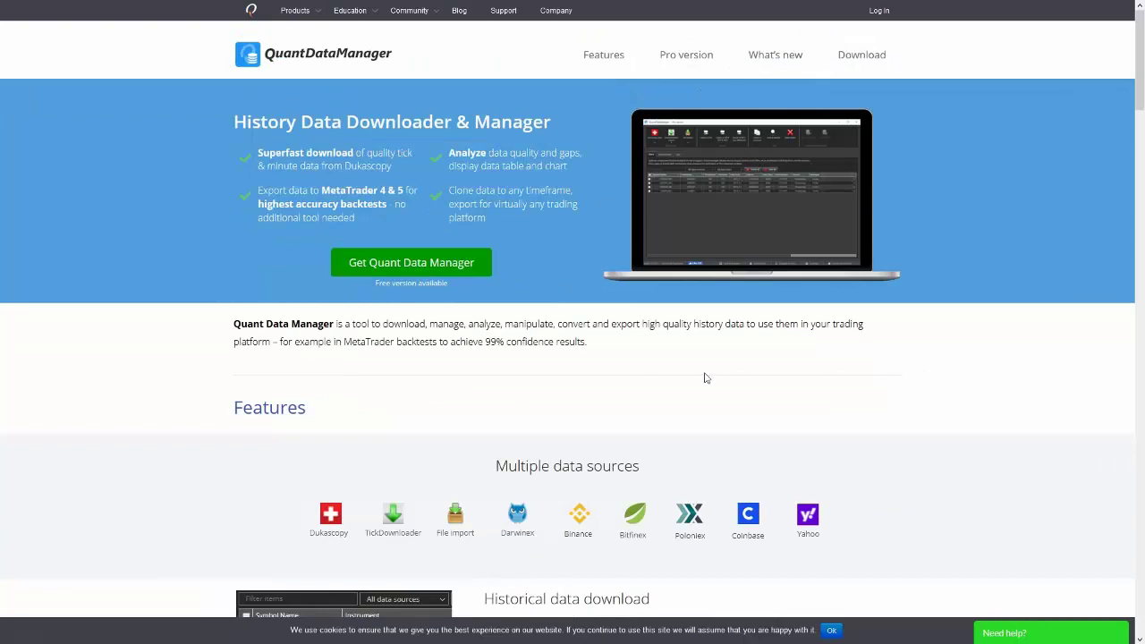
Step: Choose the free version of QuantDataManager and download its 64-bit installer without registration
click(411, 264)
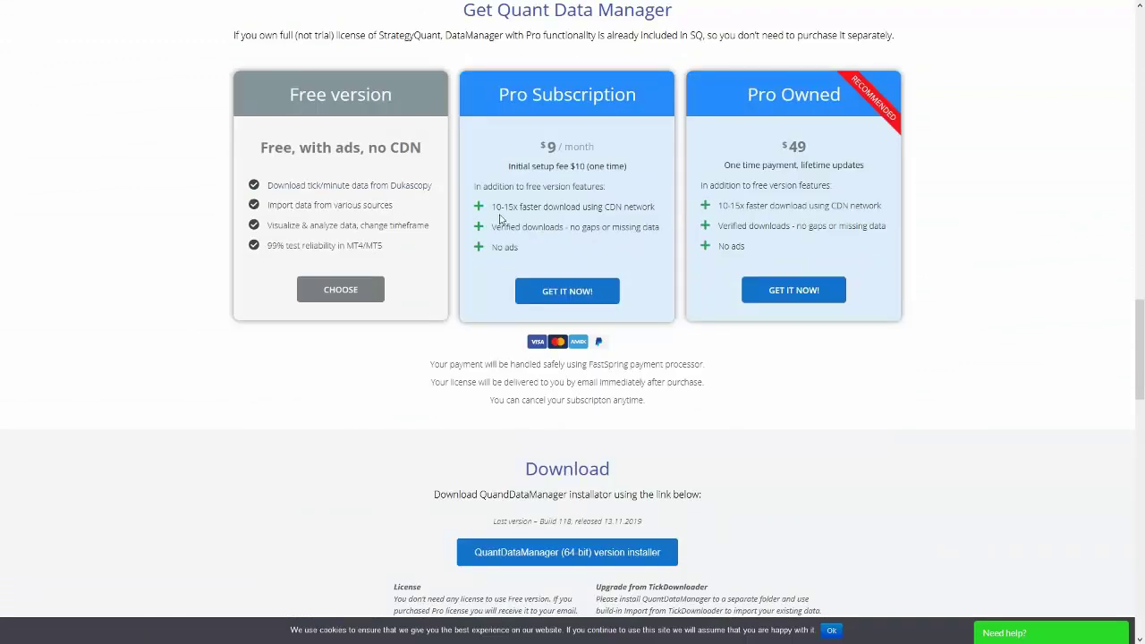
click(356, 294)
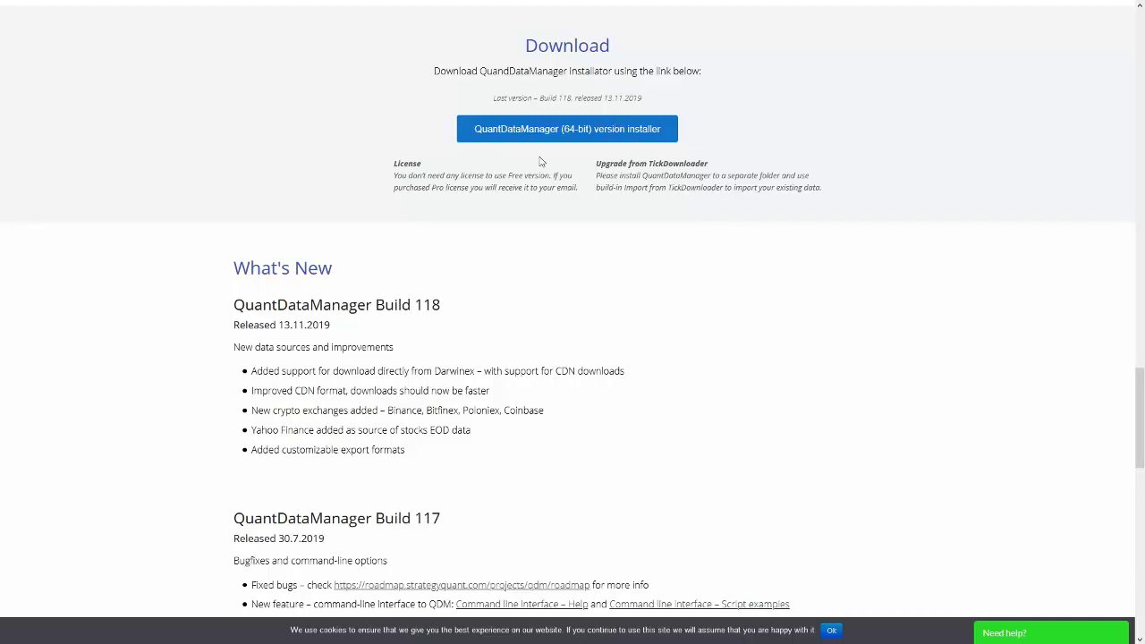
click(570, 131)
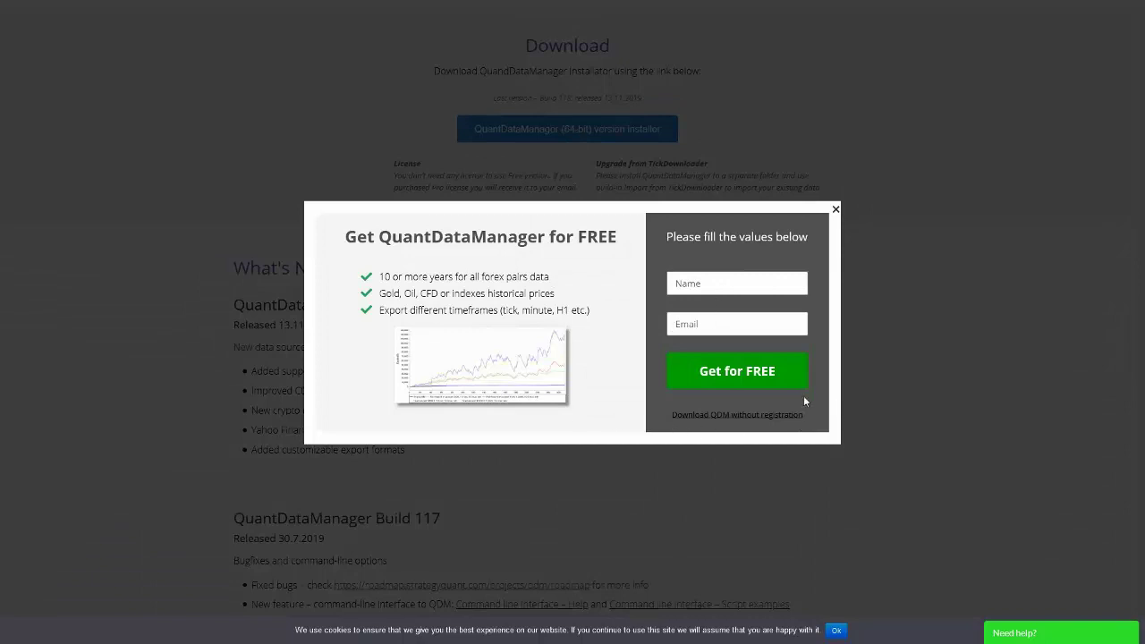
click(725, 415)
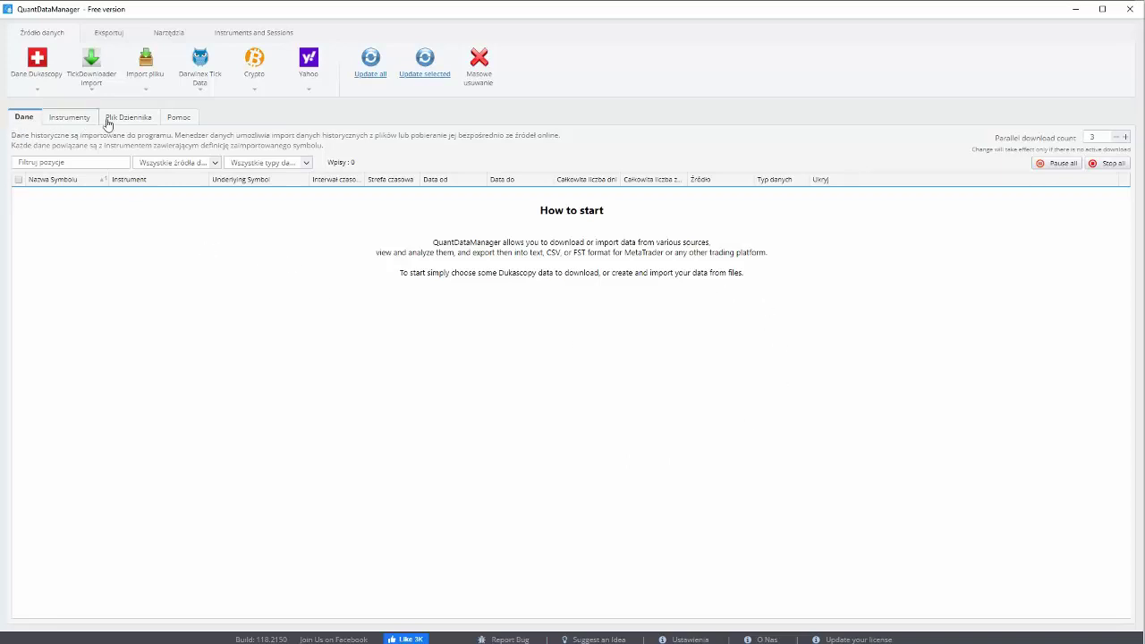
Step: In QuantDataManager, view the links to help articles and return to the data list
click(182, 119)
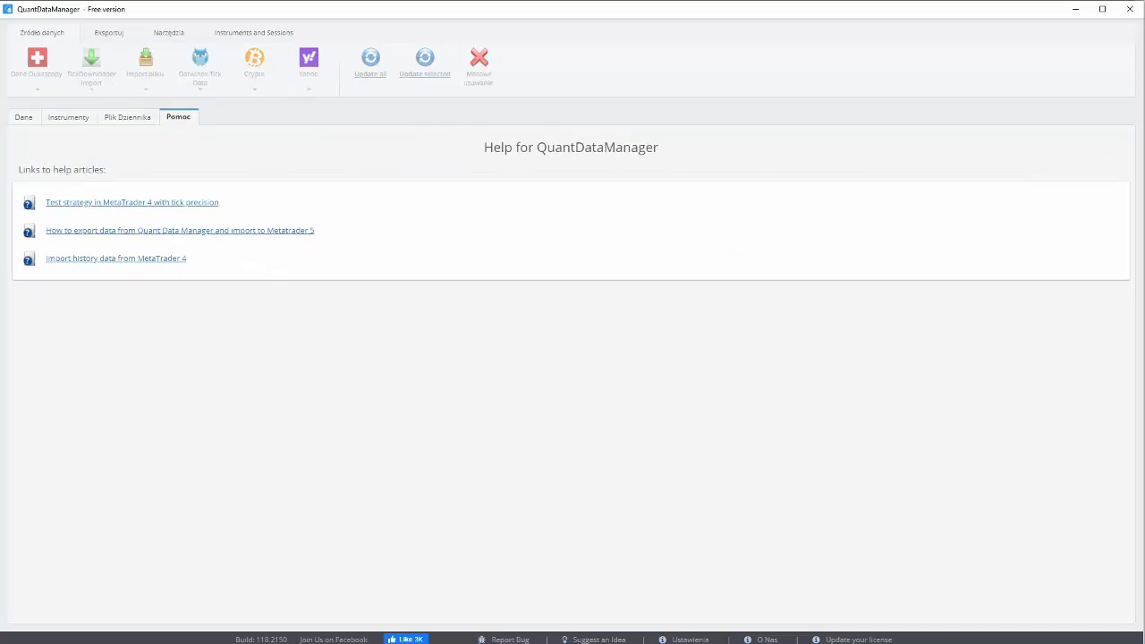
click(24, 117)
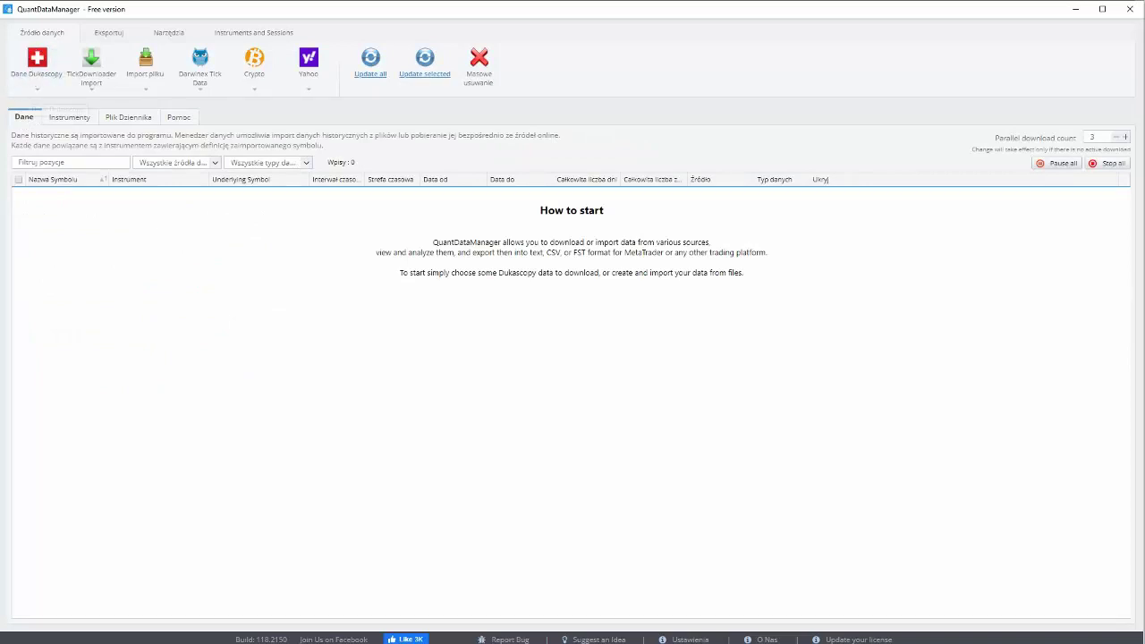
Step: Browse the available Dukascopy symbols and add EURUSD with M1 as the data type
click(36, 67)
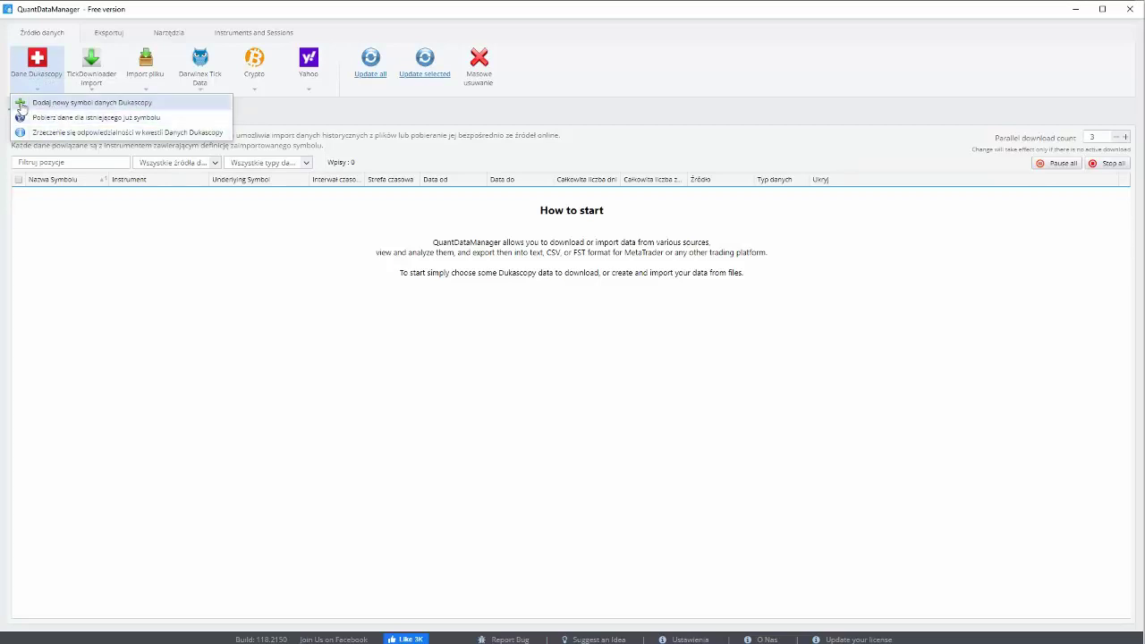
click(113, 103)
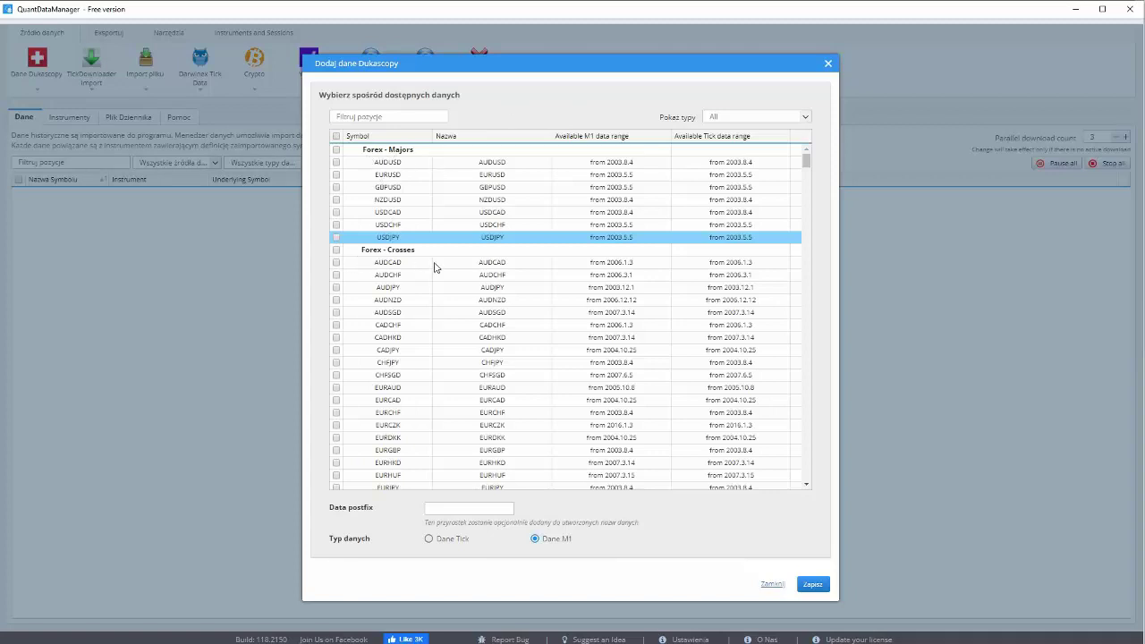
scroll(524, 354, down, 15)
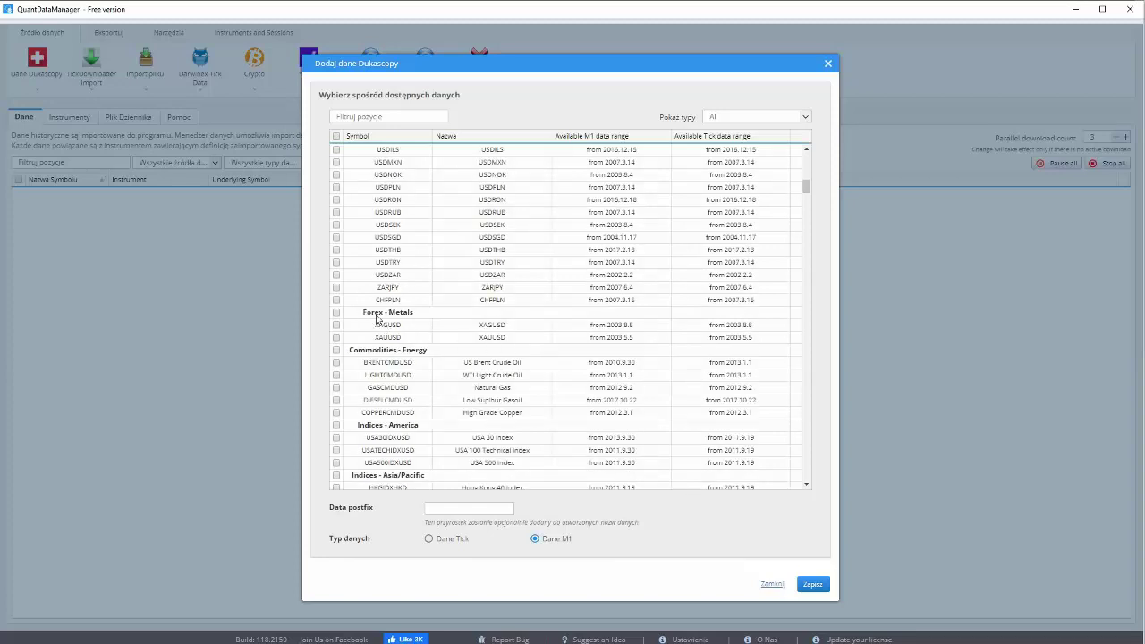
scroll(526, 367, down, 8)
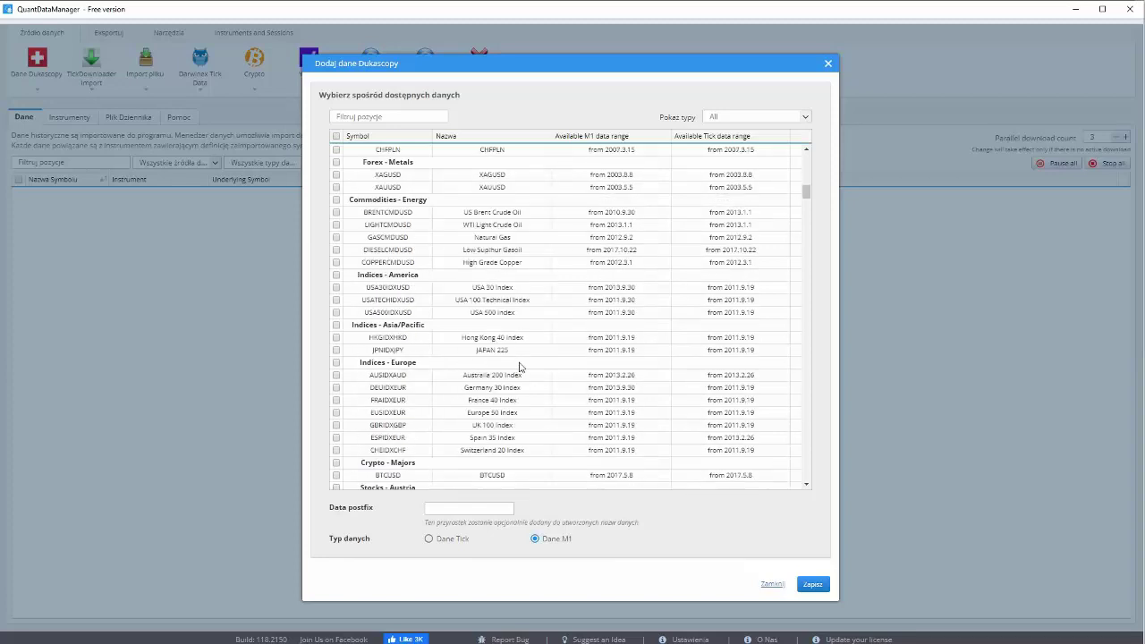
scroll(526, 367, down, 12)
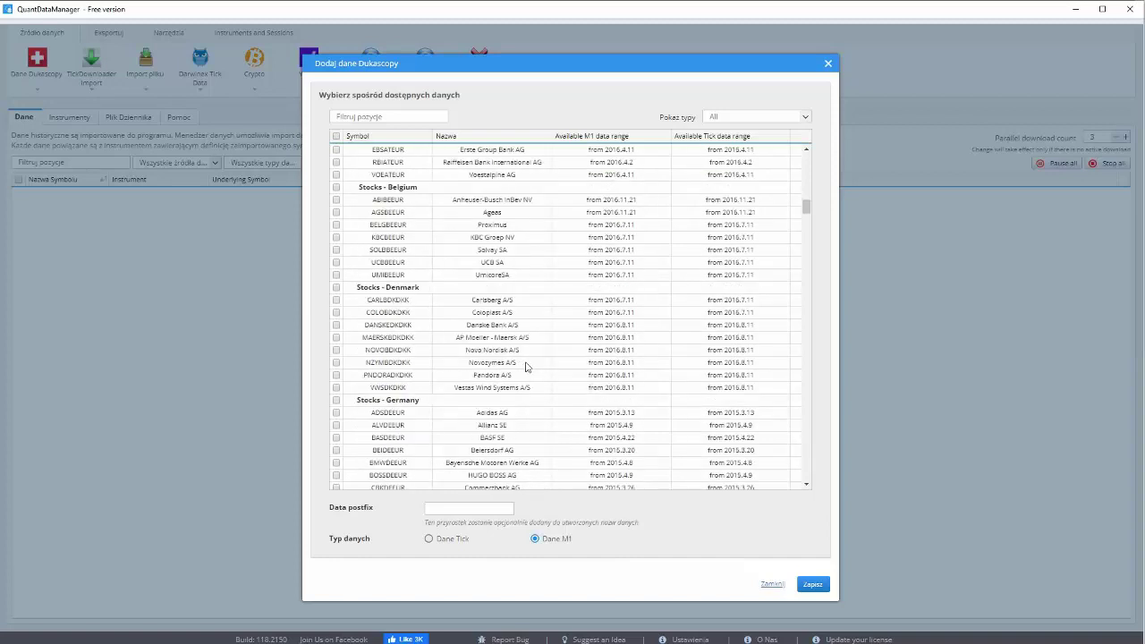
scroll(526, 367, up, 20)
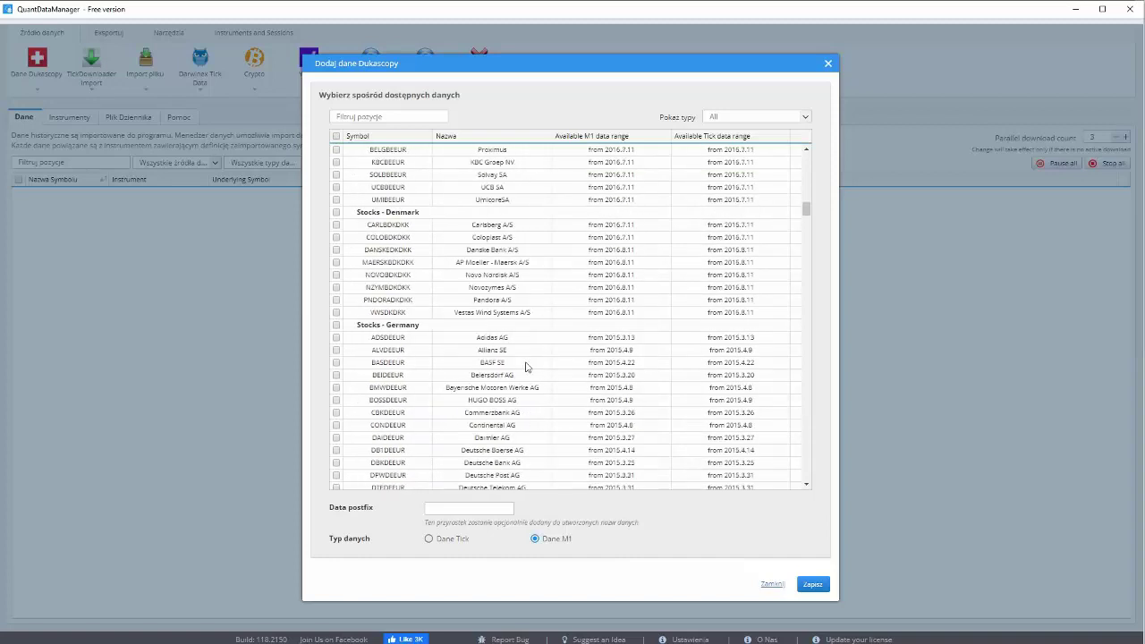
scroll(526, 367, up, 13)
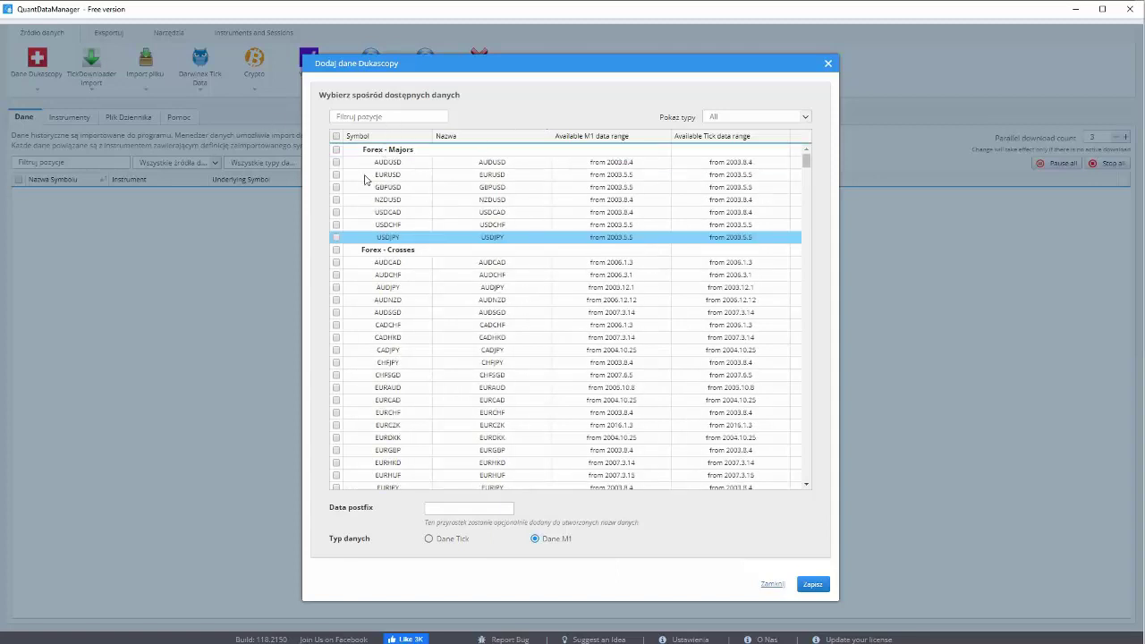
click(337, 176)
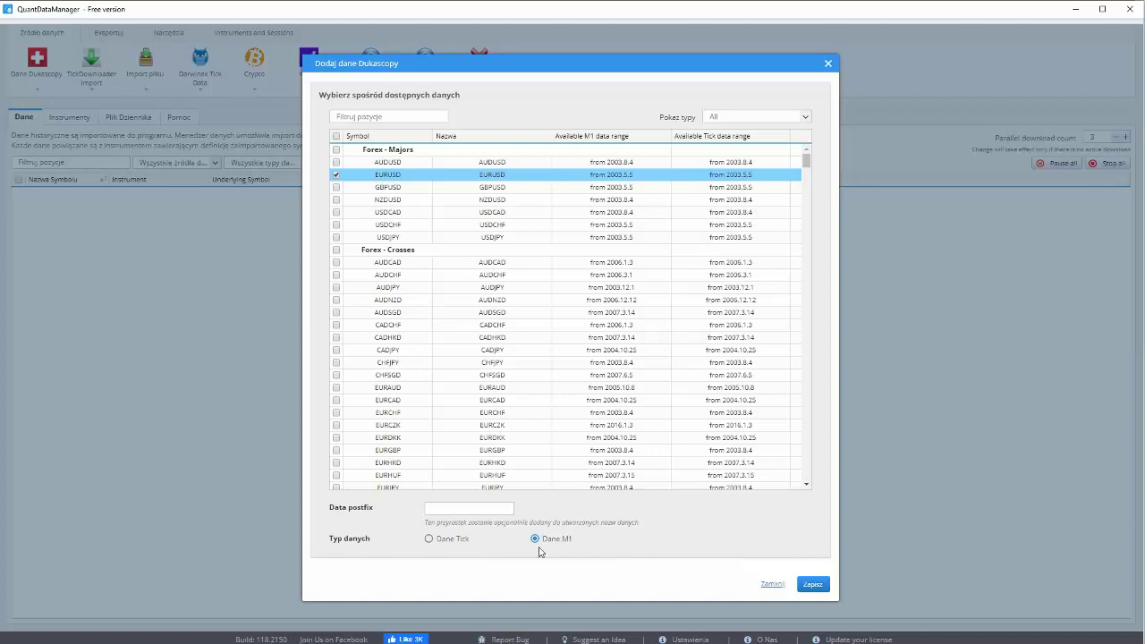
click(429, 538)
click(537, 539)
click(429, 538)
click(536, 542)
click(814, 587)
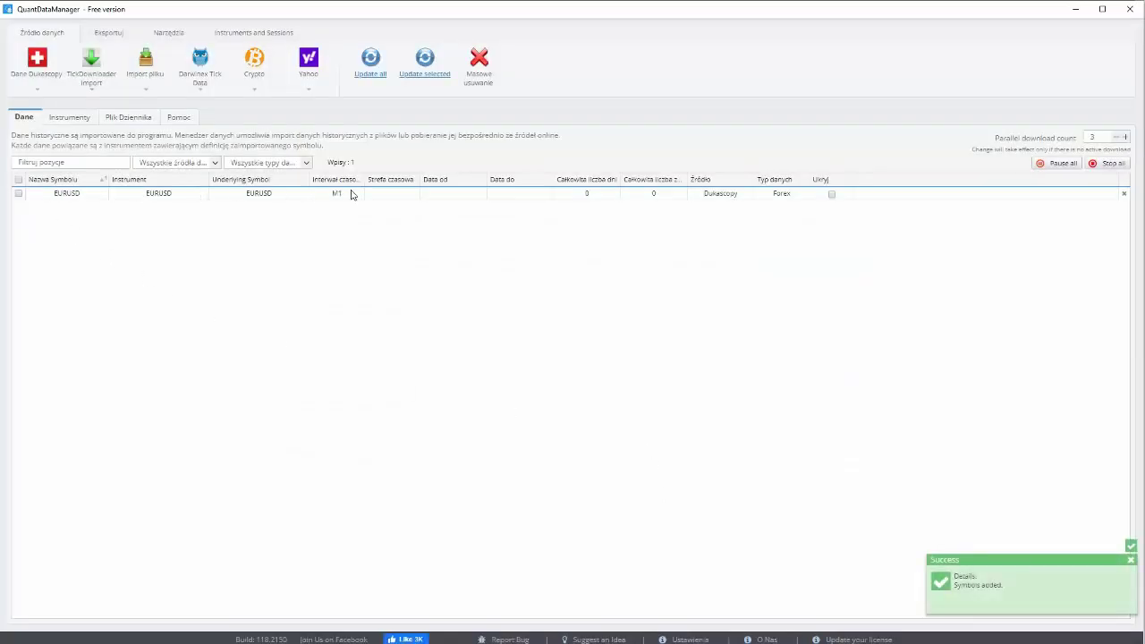
Step: Review the EURUSD symbol's settings and its instrument specification, saving both without edits
double_click(78, 193)
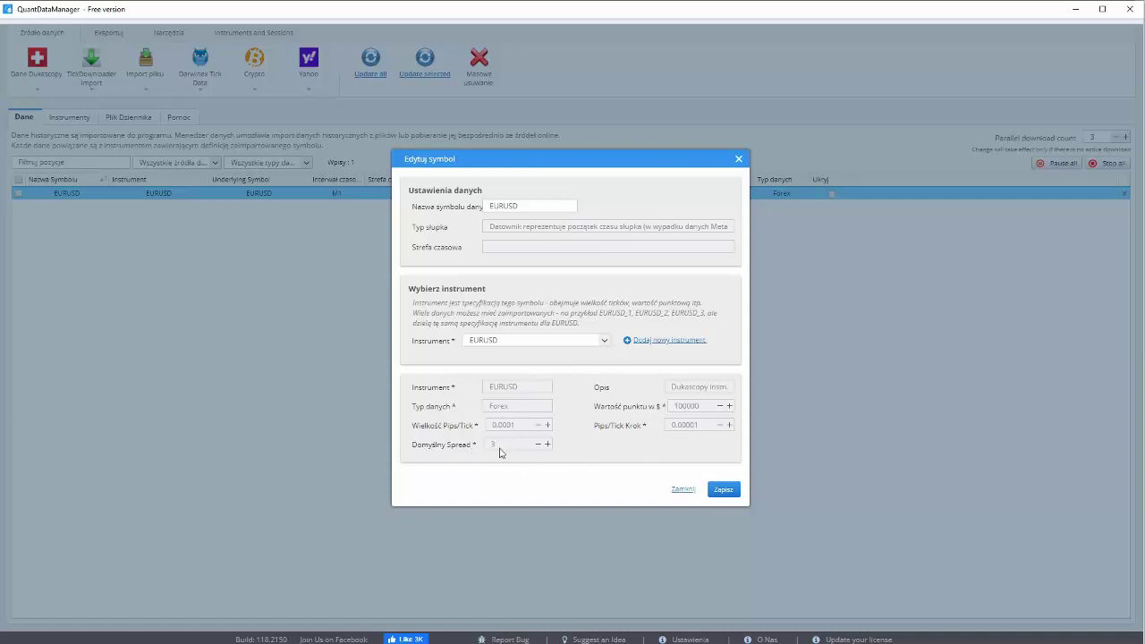
click(722, 489)
click(68, 120)
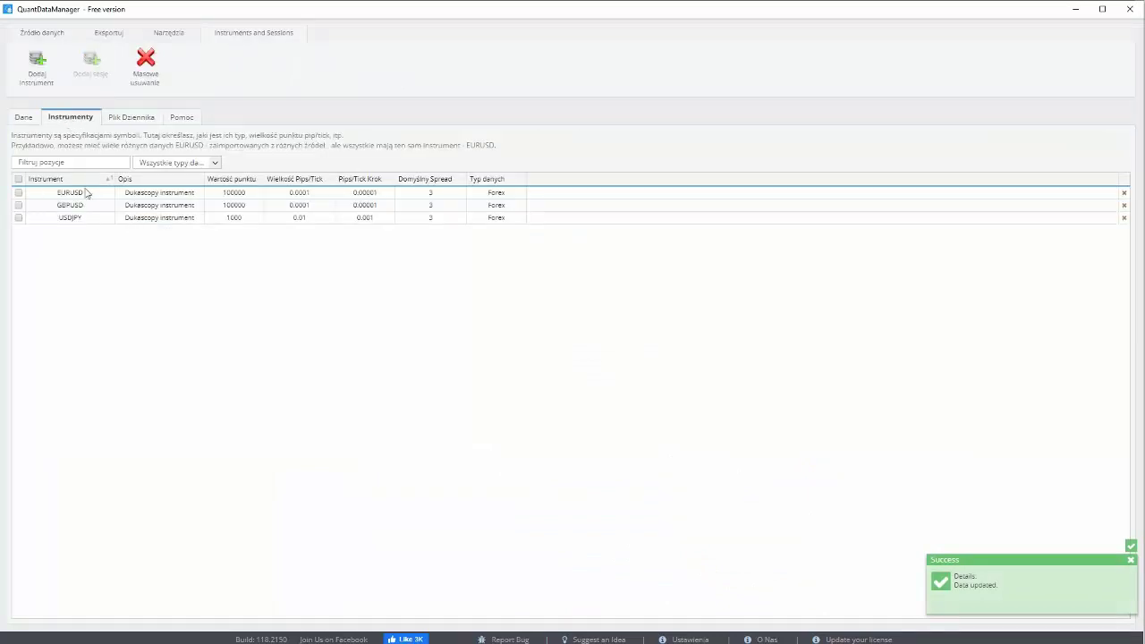
double_click(167, 193)
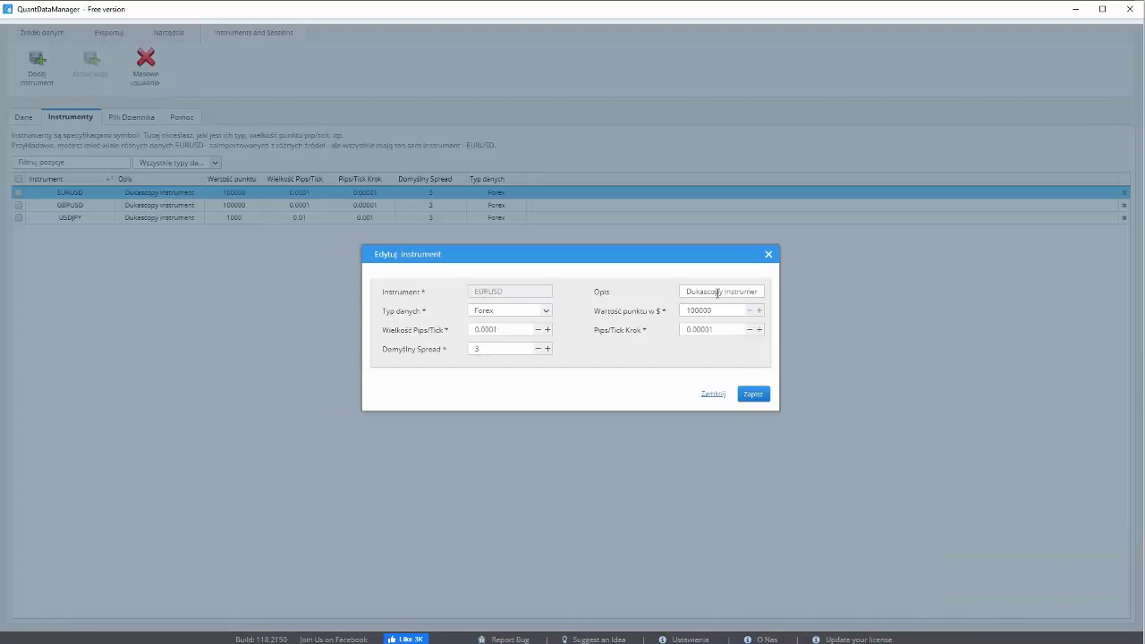
click(754, 400)
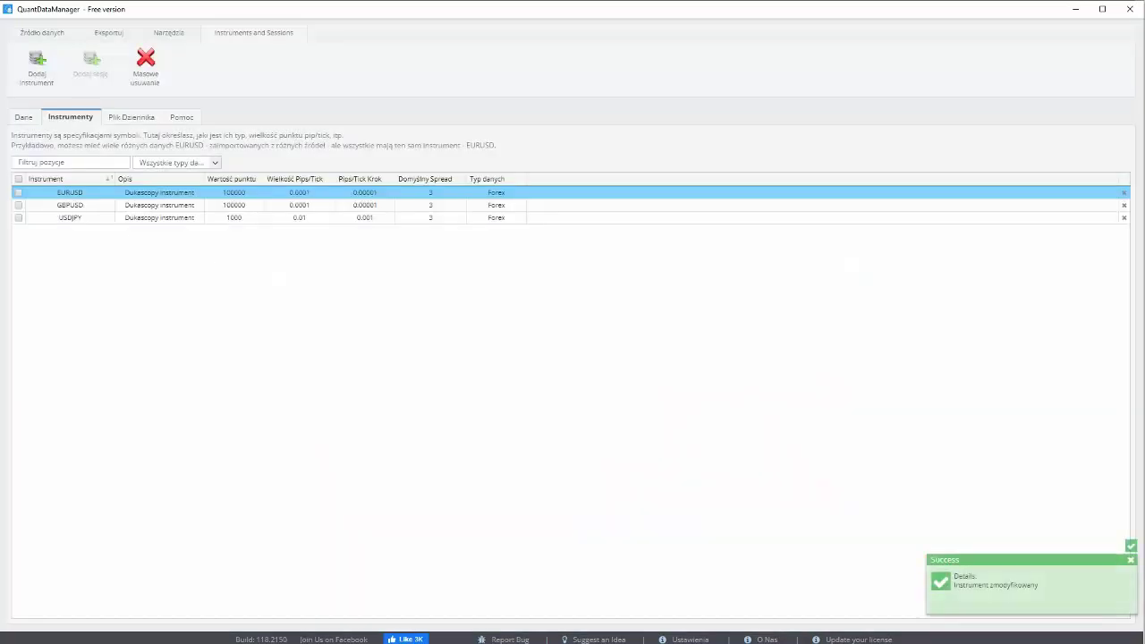
Step: Delete the GBPUSD and USDJPY instruments from the instrument list
click(18, 205)
click(18, 217)
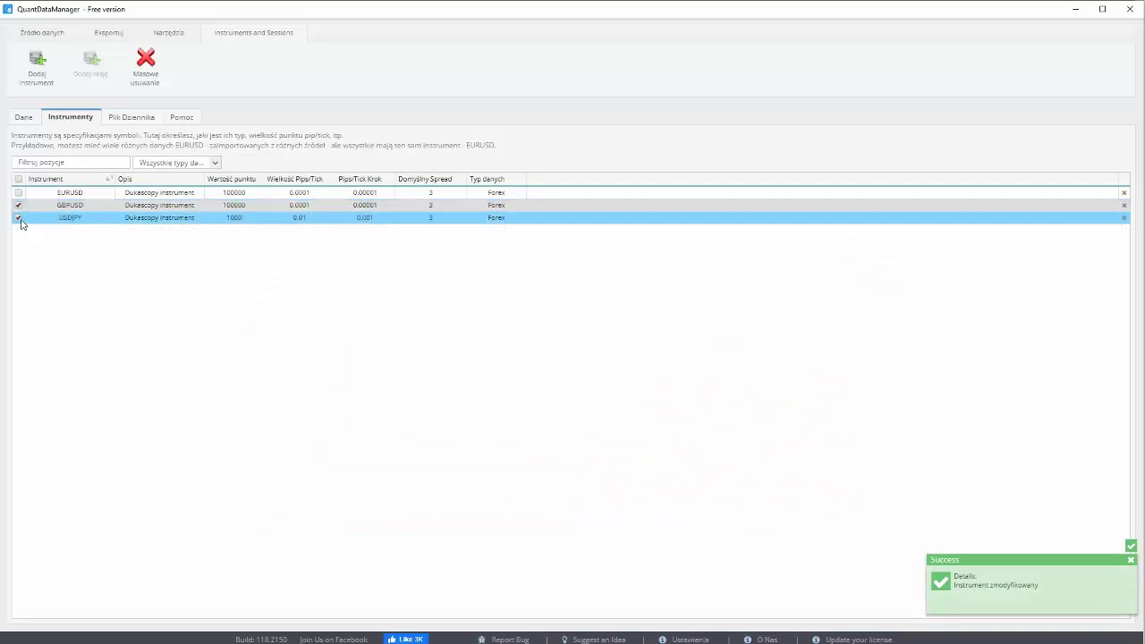
click(1124, 219)
click(730, 358)
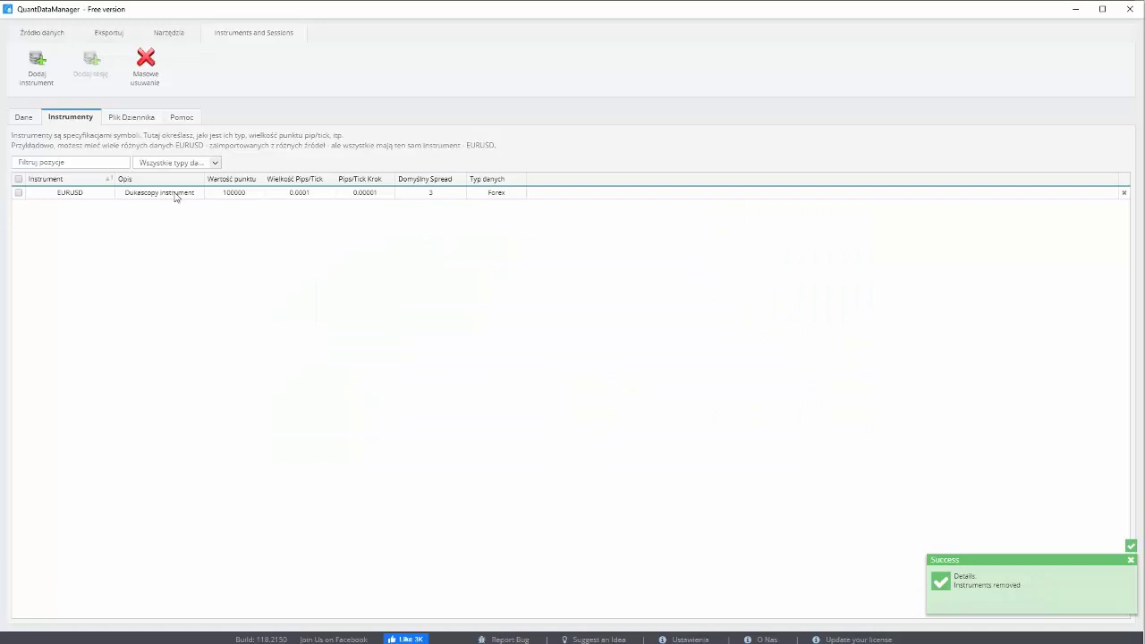
Step: Download the Dukascopy data for the existing EURUSD symbol from 2019.01.01 to 2020.1.12
click(23, 118)
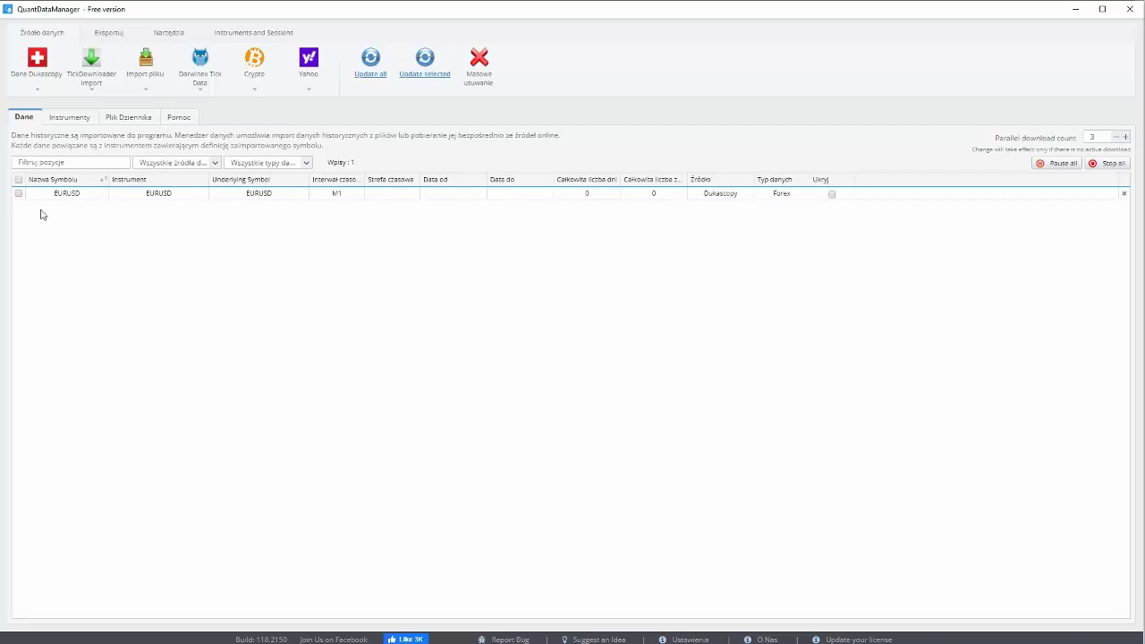
click(18, 194)
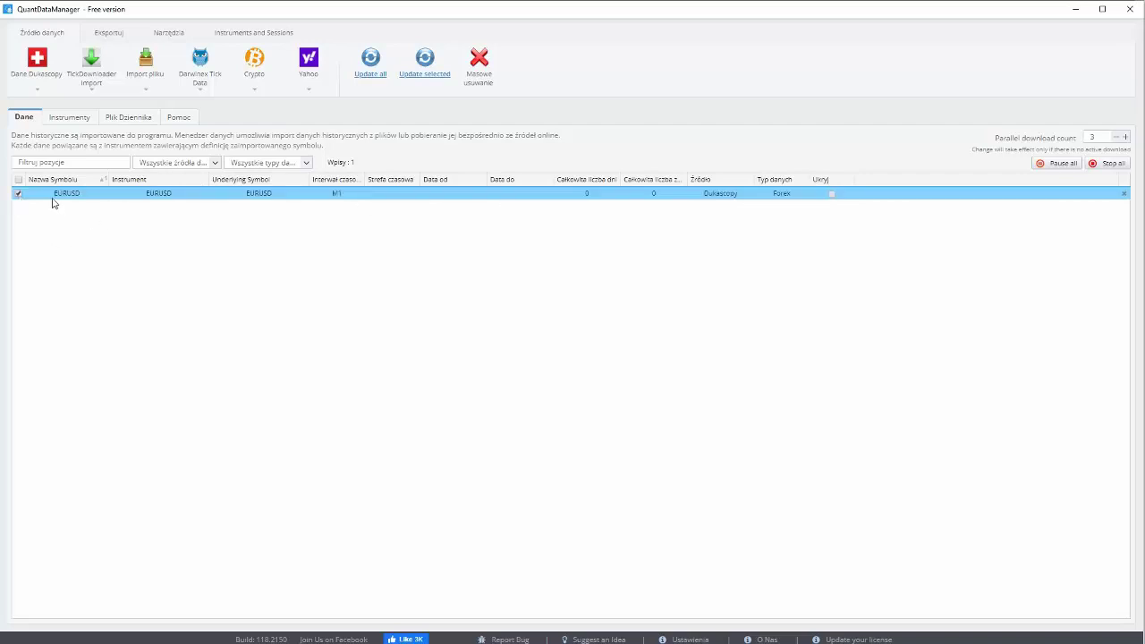
click(37, 68)
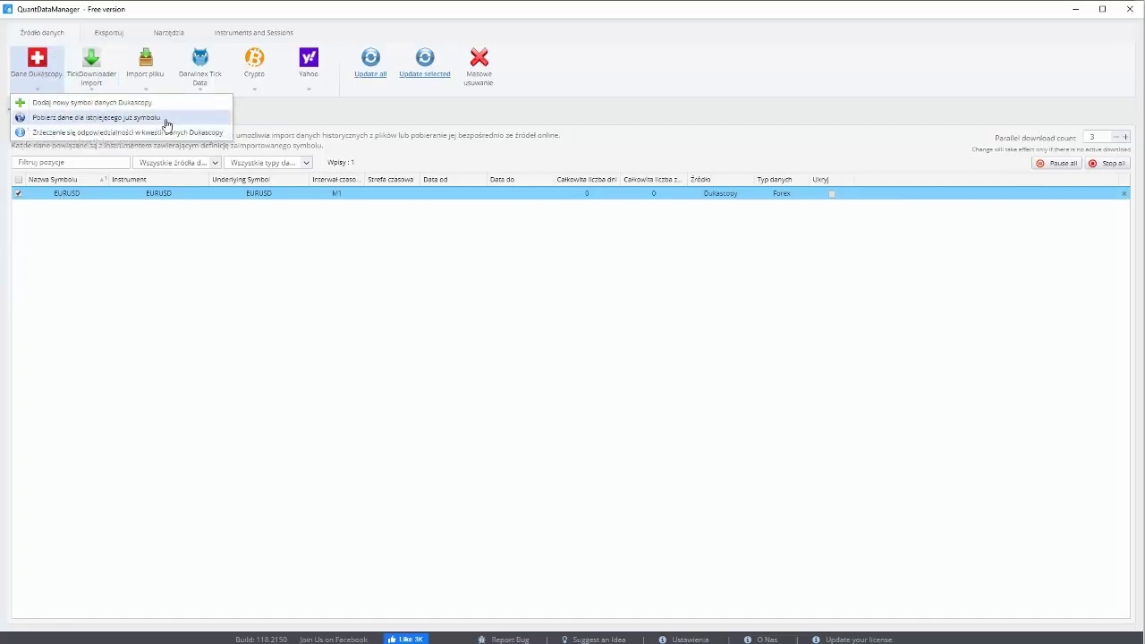
click(101, 118)
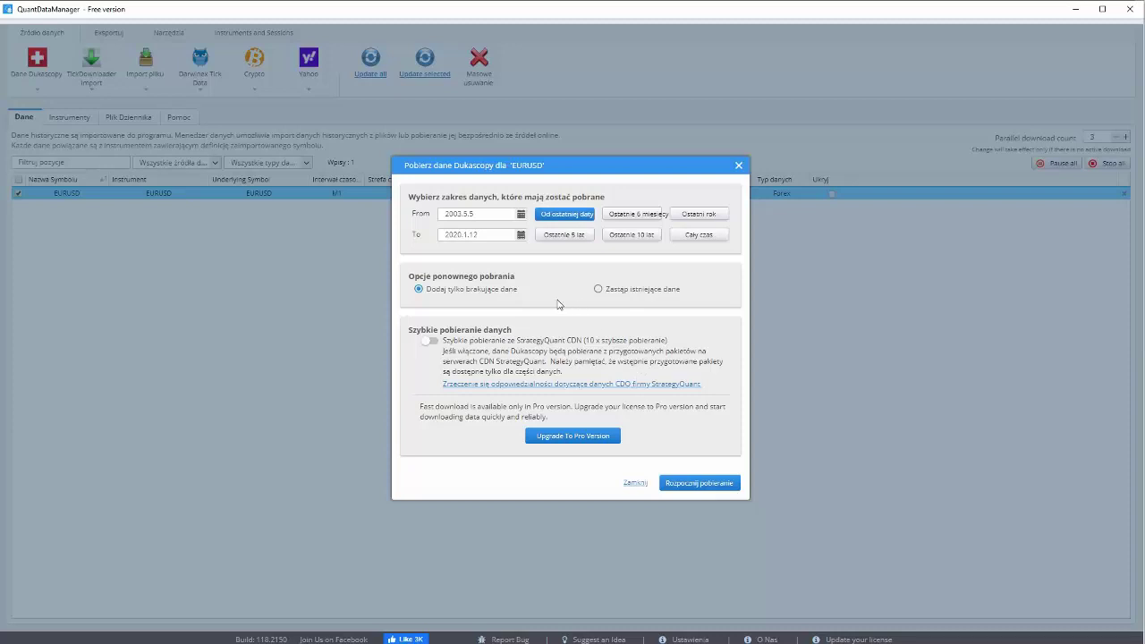
click(699, 215)
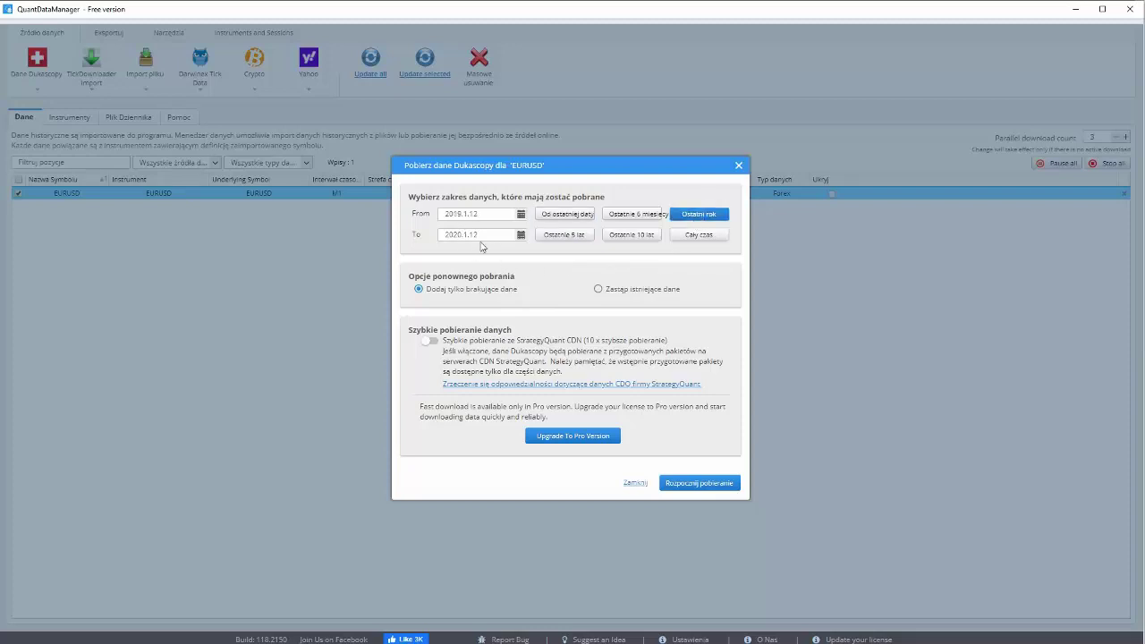
click(521, 217)
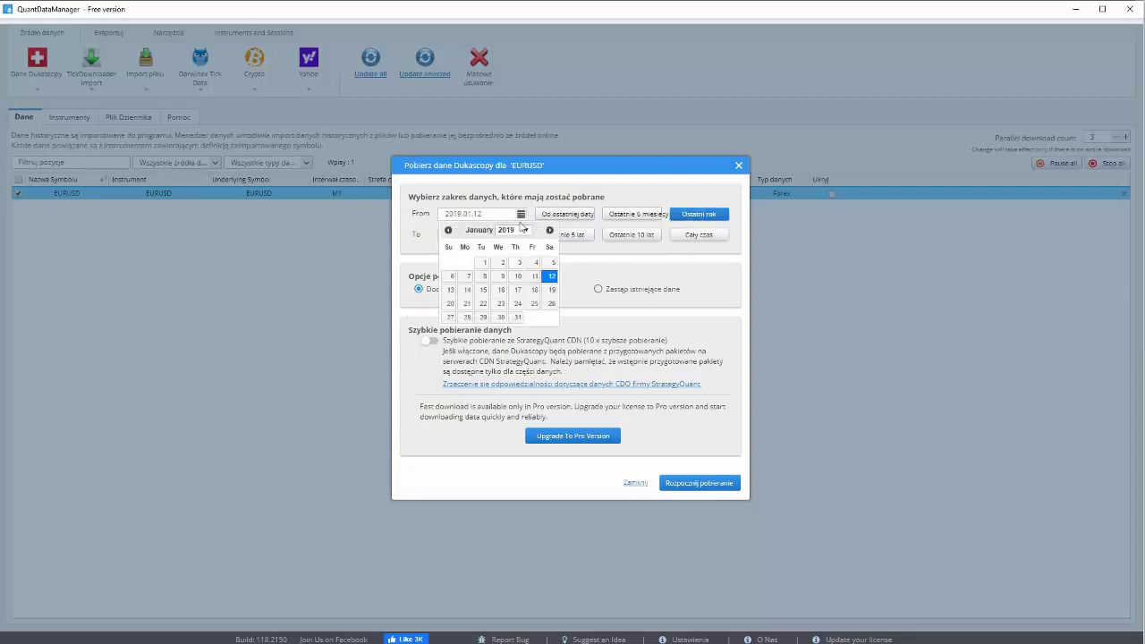
click(484, 263)
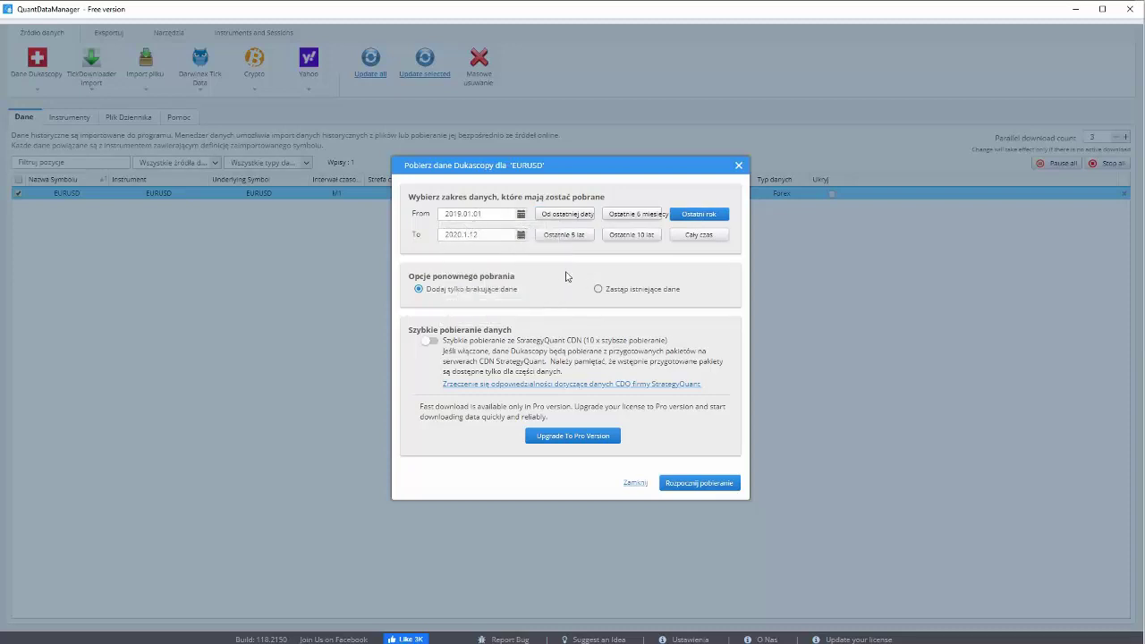
click(686, 485)
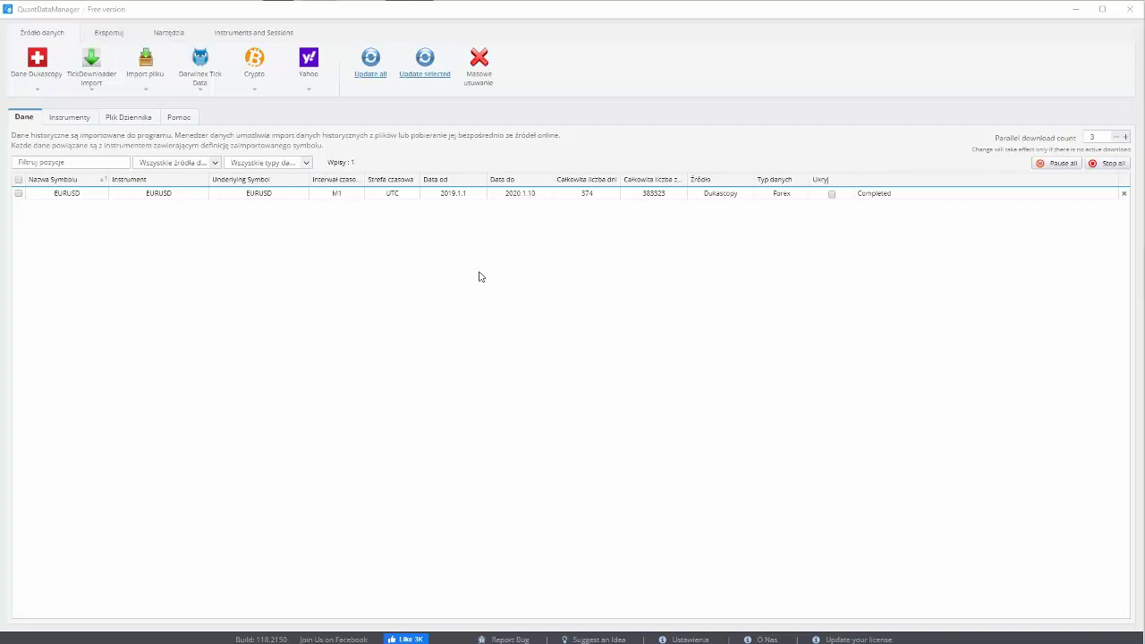
Step: Display the EURUSD symbol's M1 price records and examine them with the Forex_245 session applied
click(19, 194)
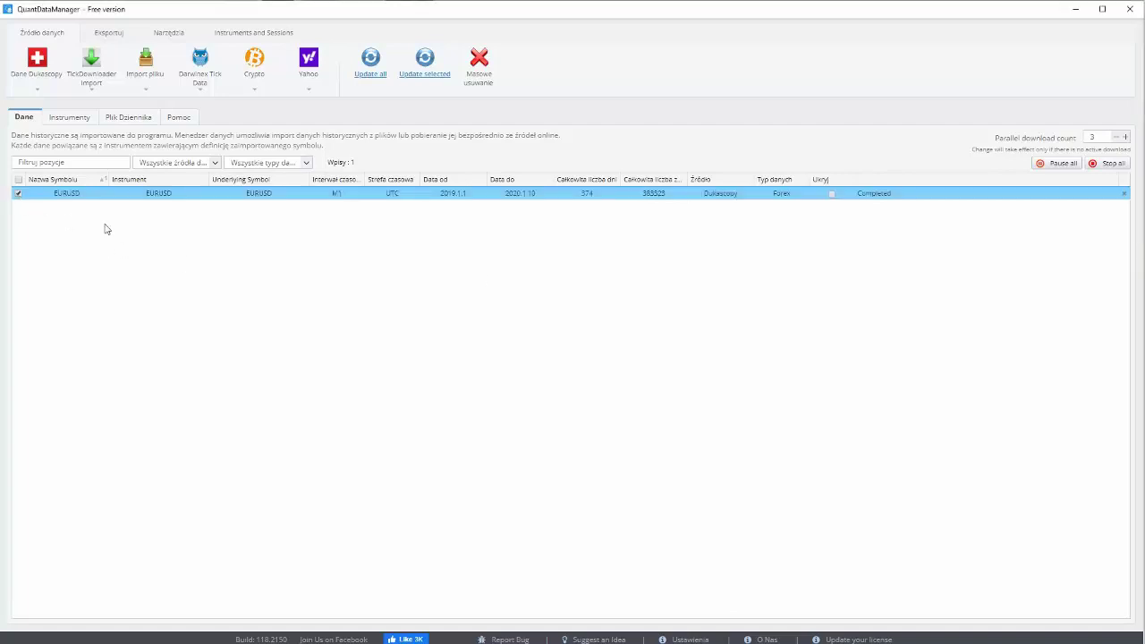
click(168, 36)
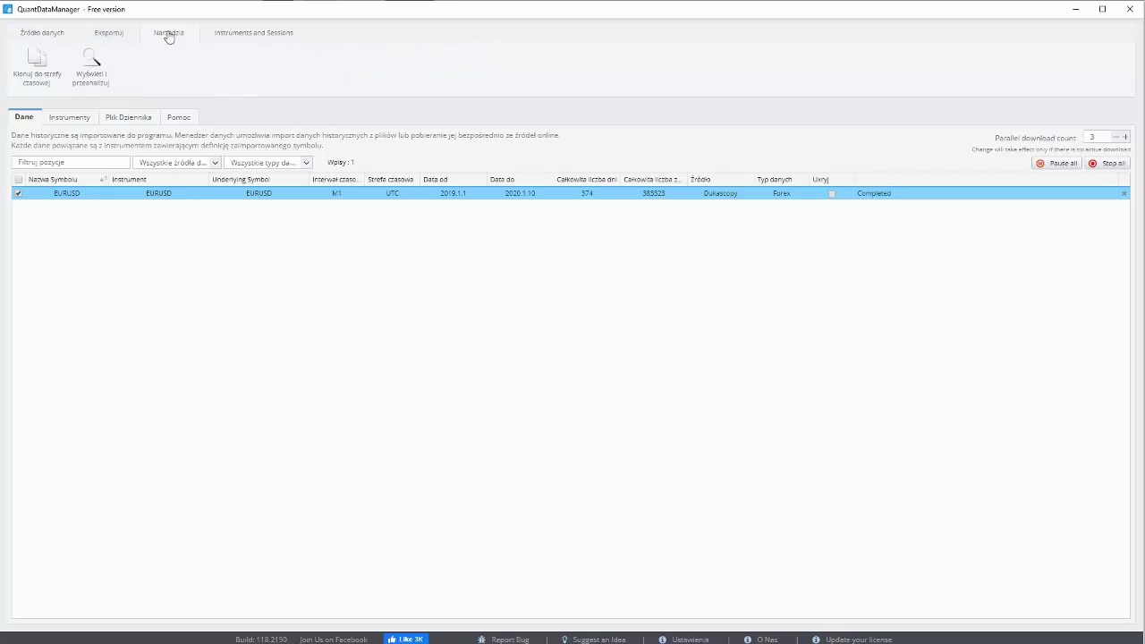
click(88, 70)
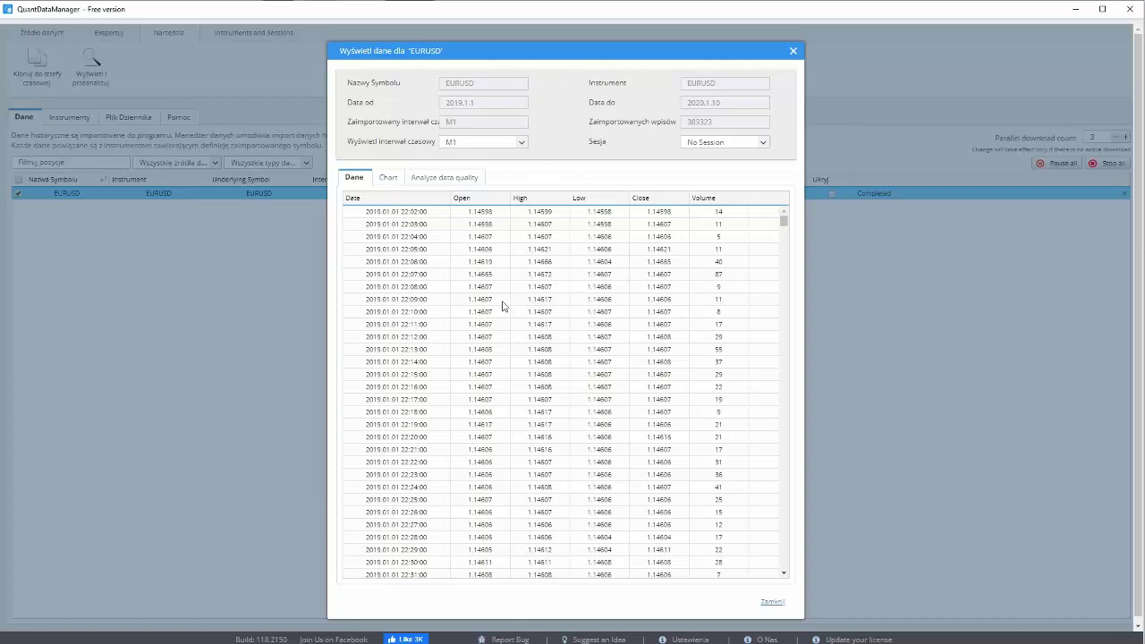
scroll(603, 315, down, 4)
scroll(604, 315, up, 4)
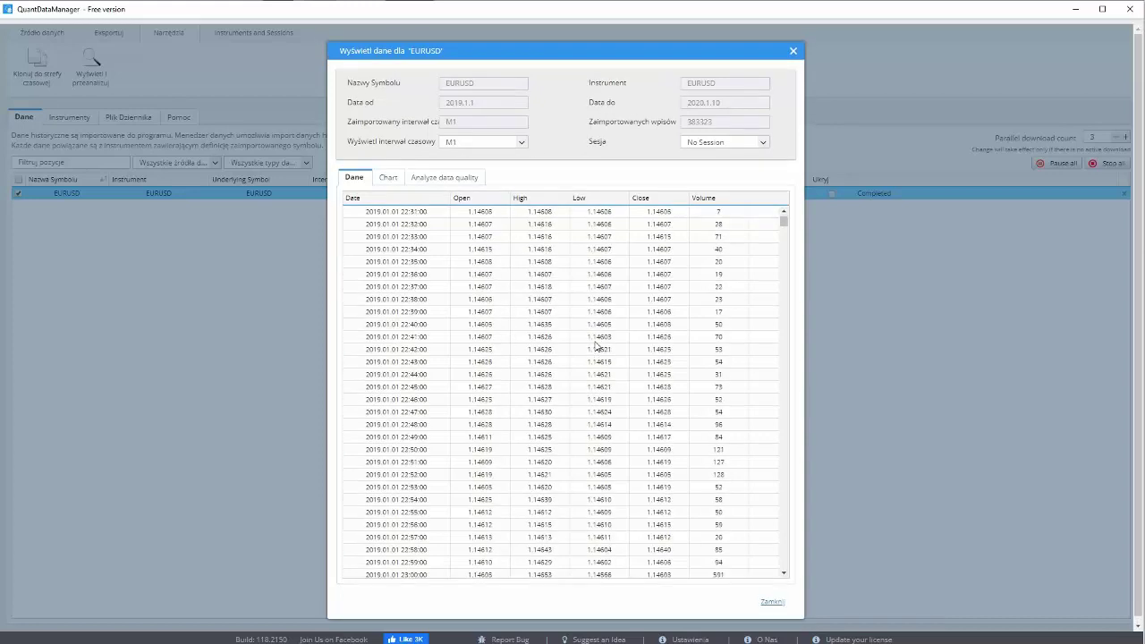
click(761, 143)
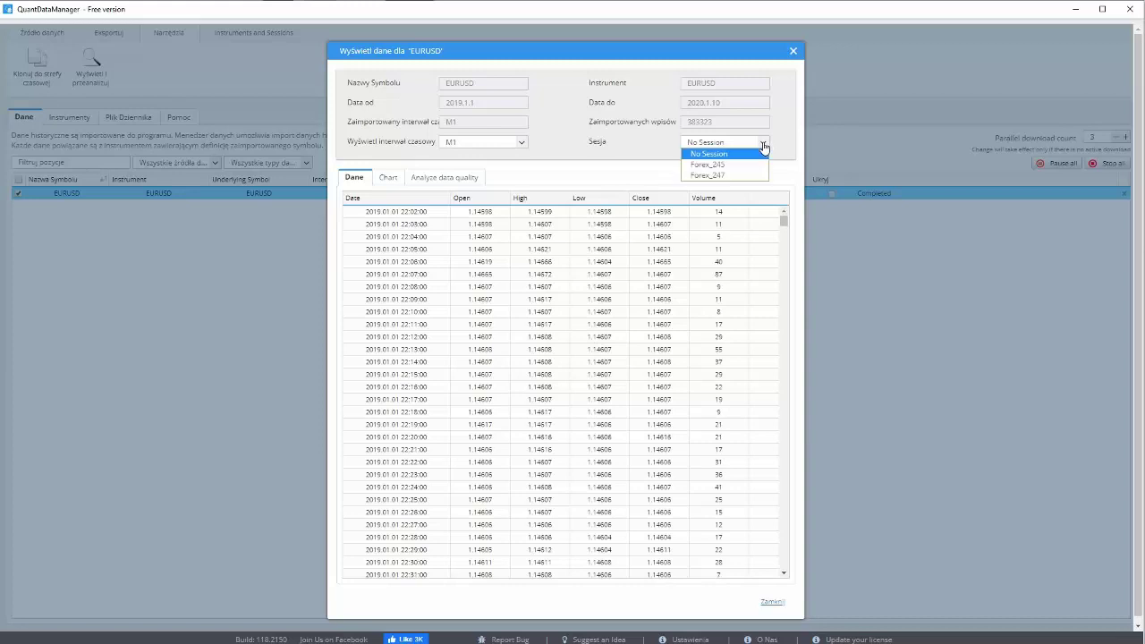
click(722, 166)
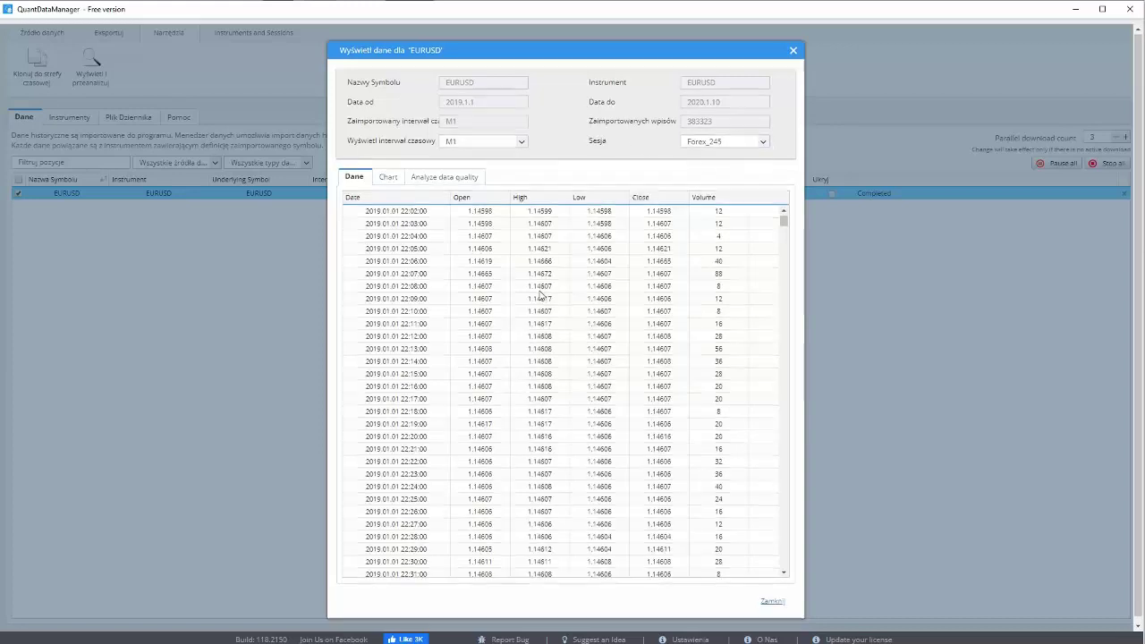
scroll(550, 322, down, 10)
Step: Examine the EURUSD M1 candles on the chart of the displayed data
click(388, 178)
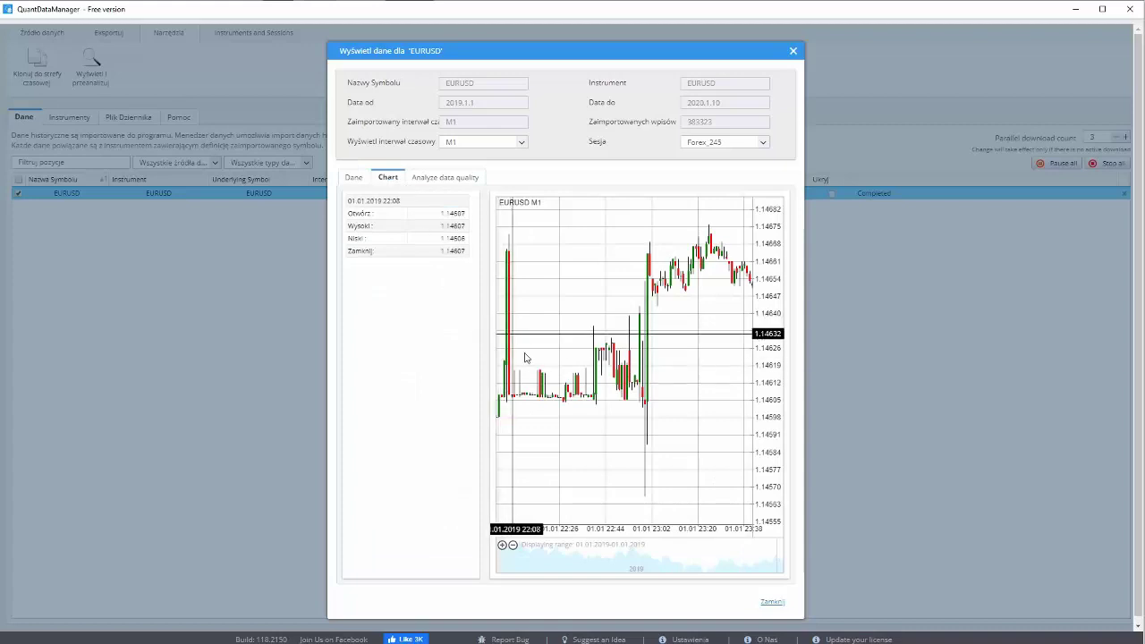
scroll(537, 365, down, 3)
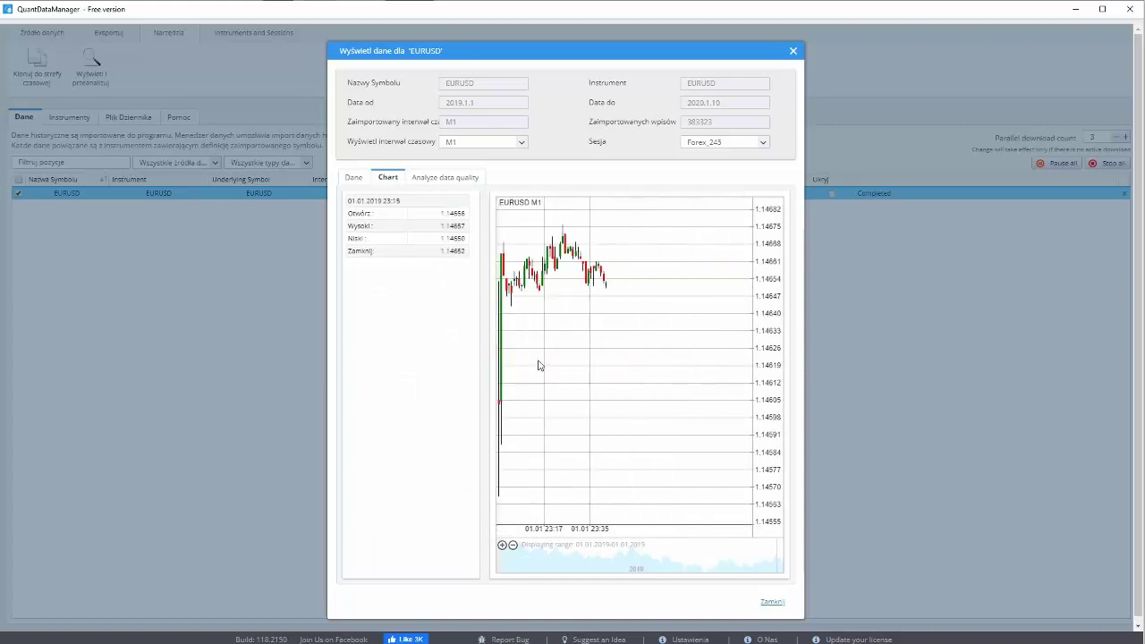
scroll(638, 365, up, 3)
drag(720, 365, 664, 363)
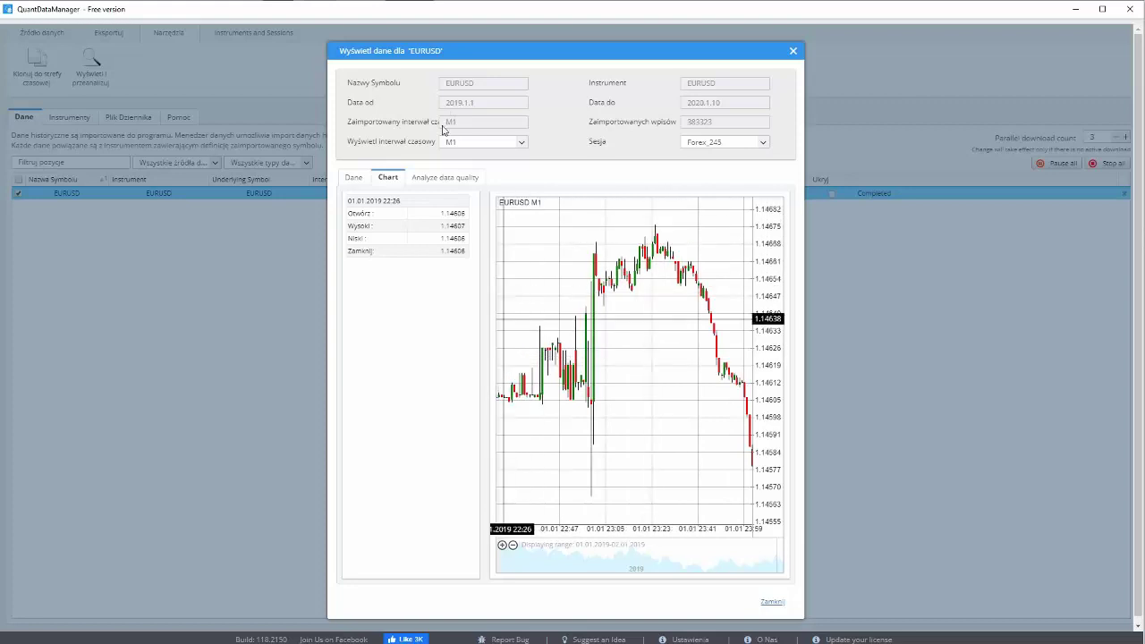
Step: Analyze the EURUSD data quality, inspect the detailed list of spikes and gaps, and close the data view
click(445, 183)
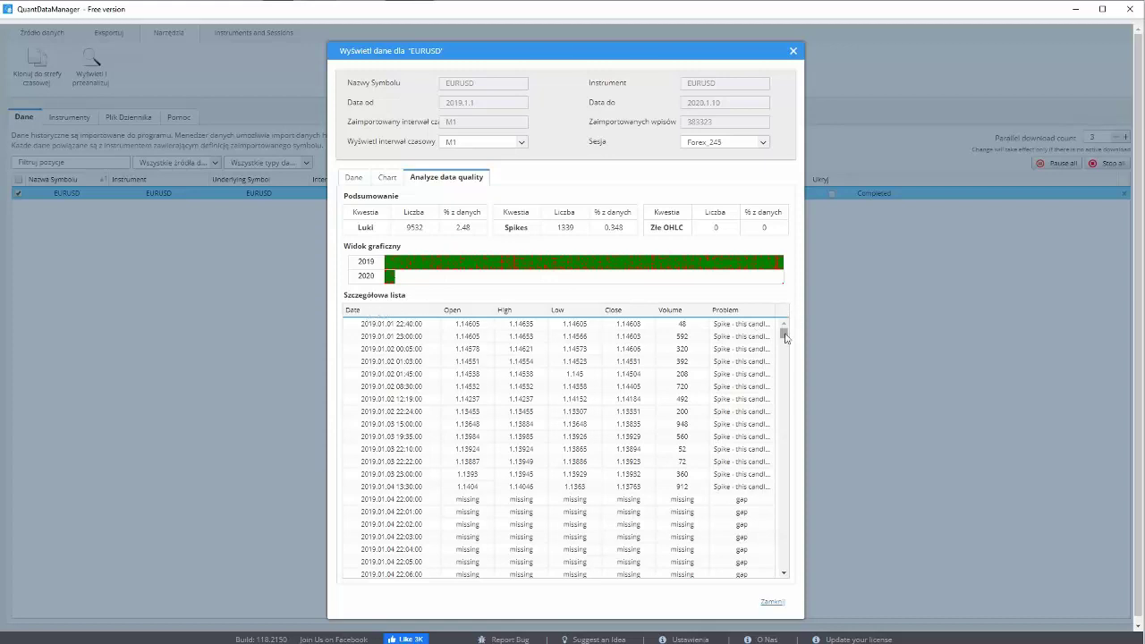
drag(784, 333, 807, 353)
click(404, 353)
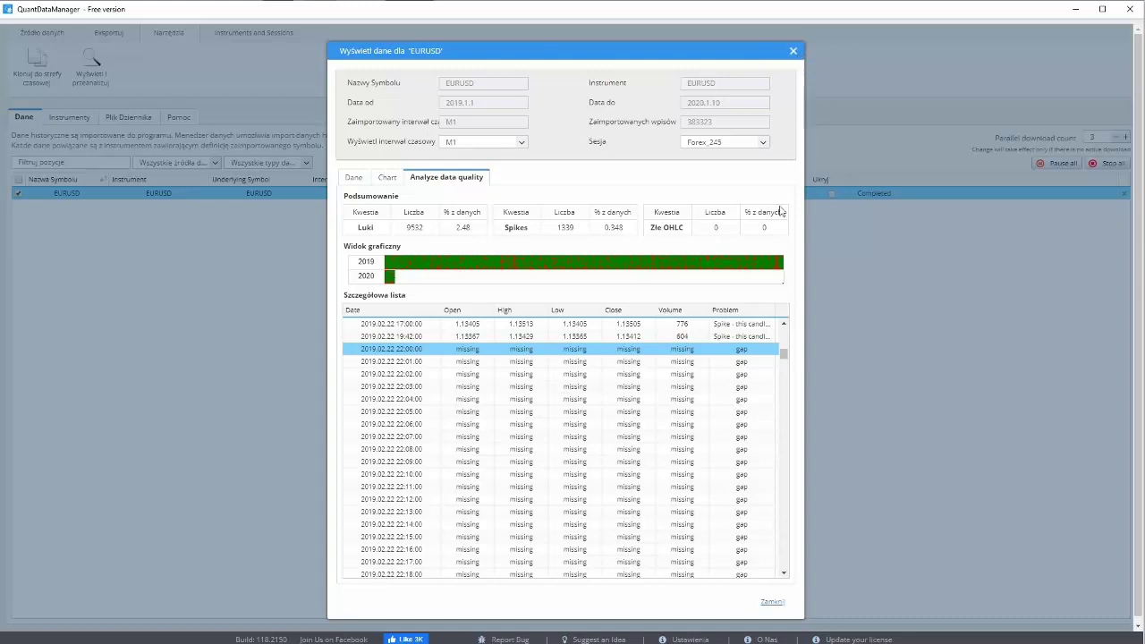
click(771, 603)
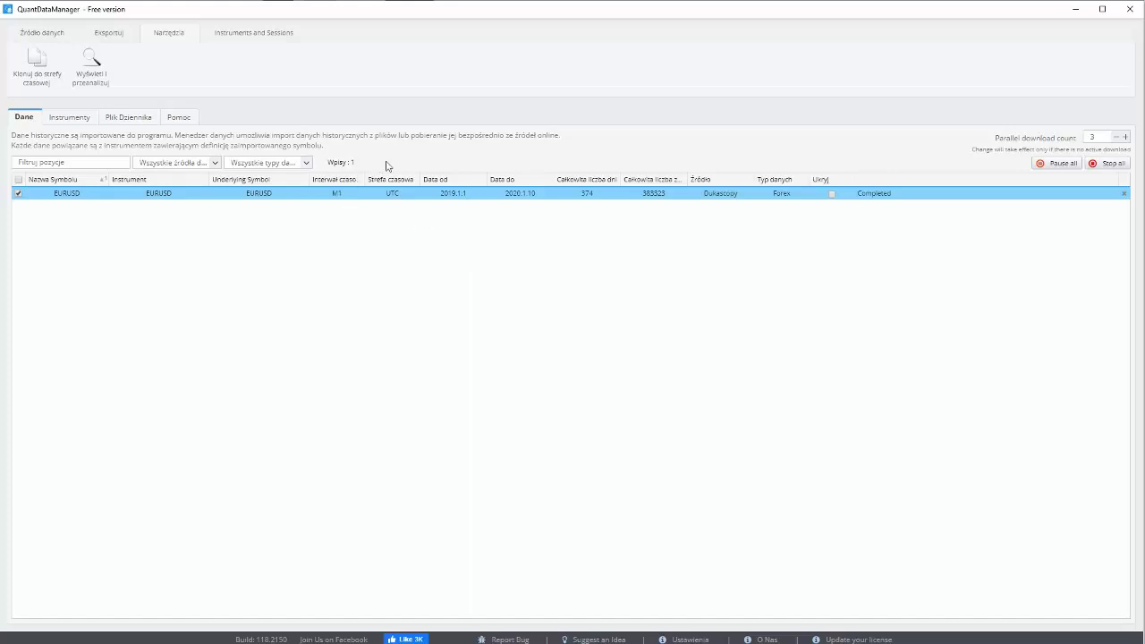
Step: Clone the EURUSD data to the (EST+07) New York Trading hours, US DST time zone with weekends removed
click(38, 64)
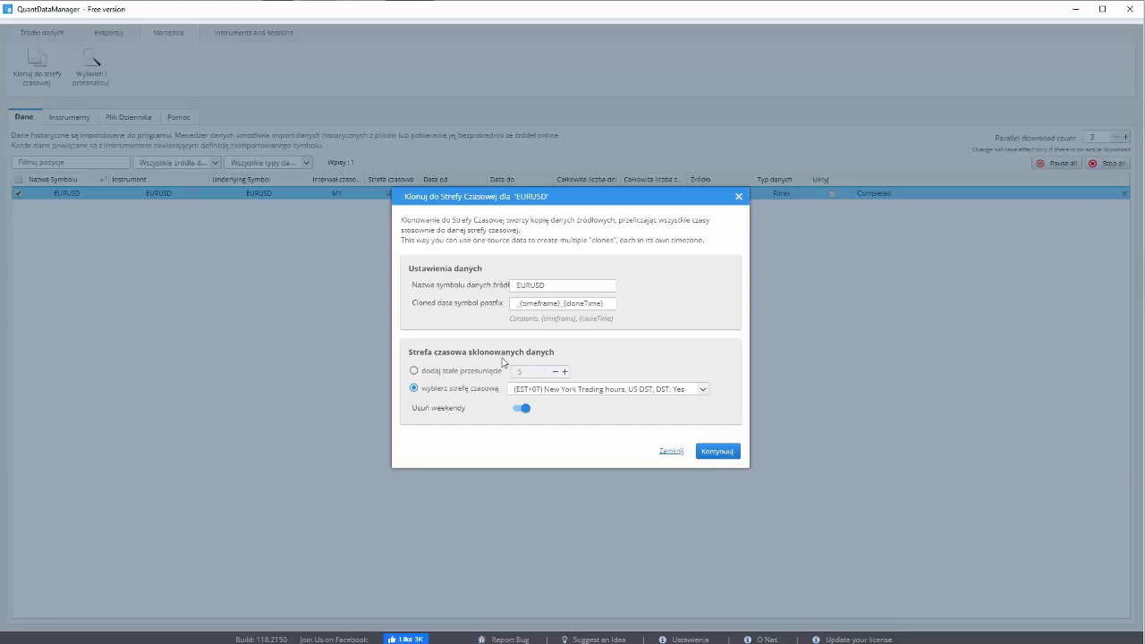
click(701, 389)
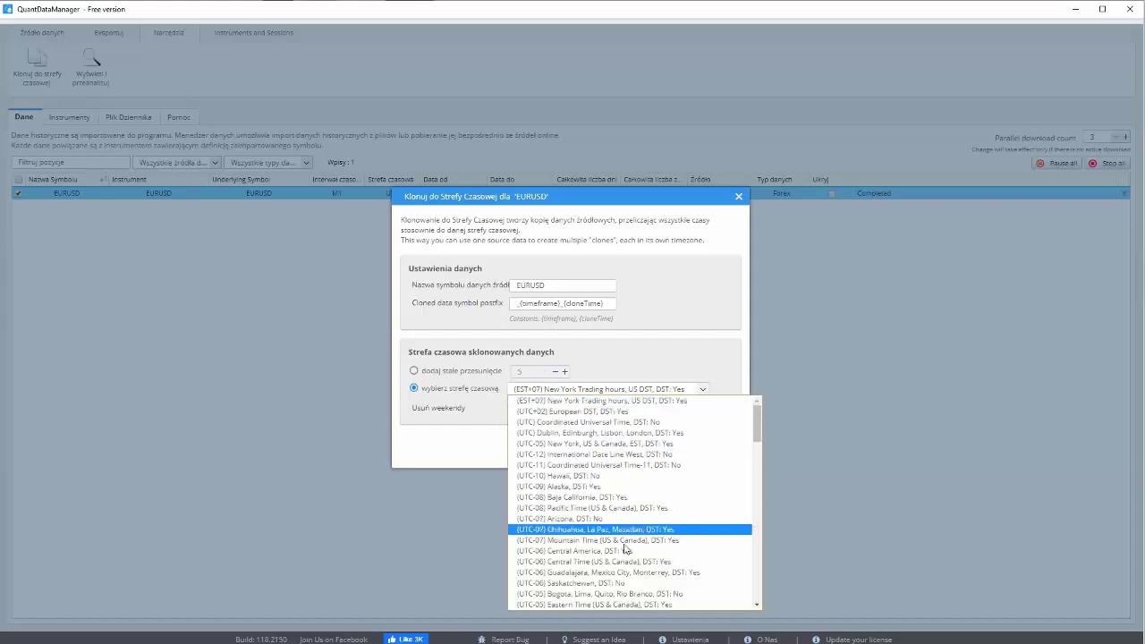
drag(757, 421, 781, 427)
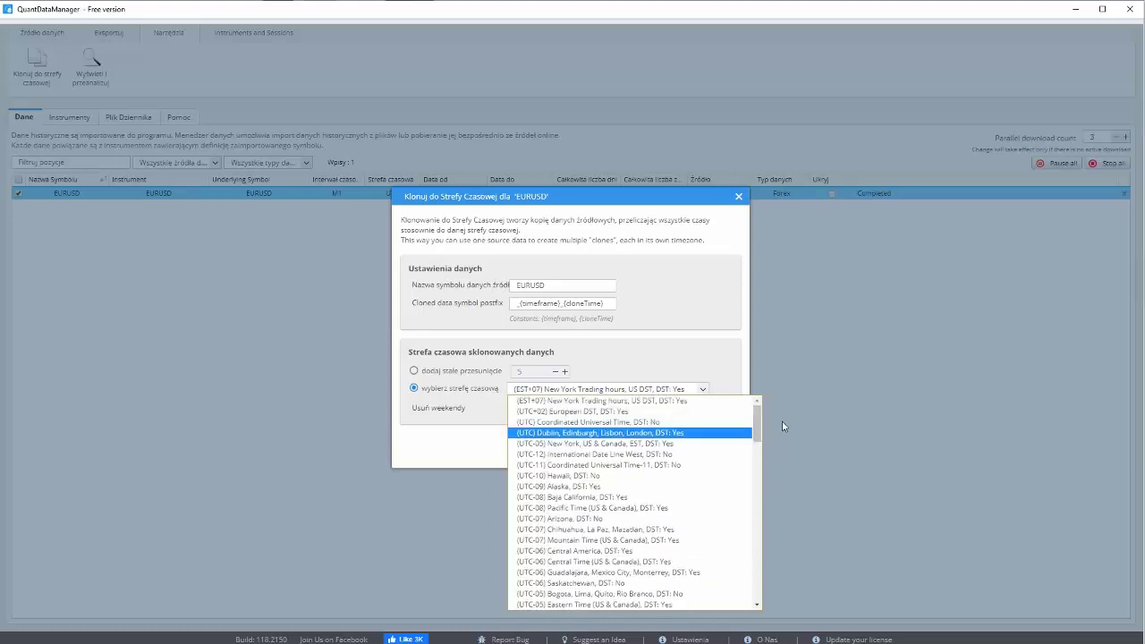
click(577, 393)
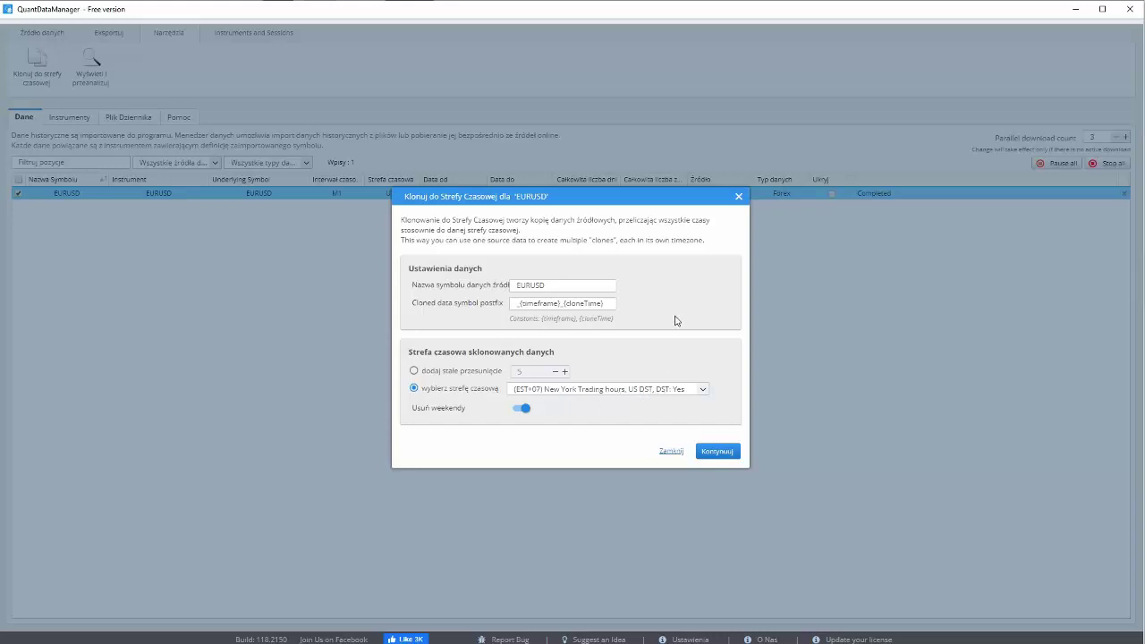
click(524, 410)
click(525, 411)
click(718, 451)
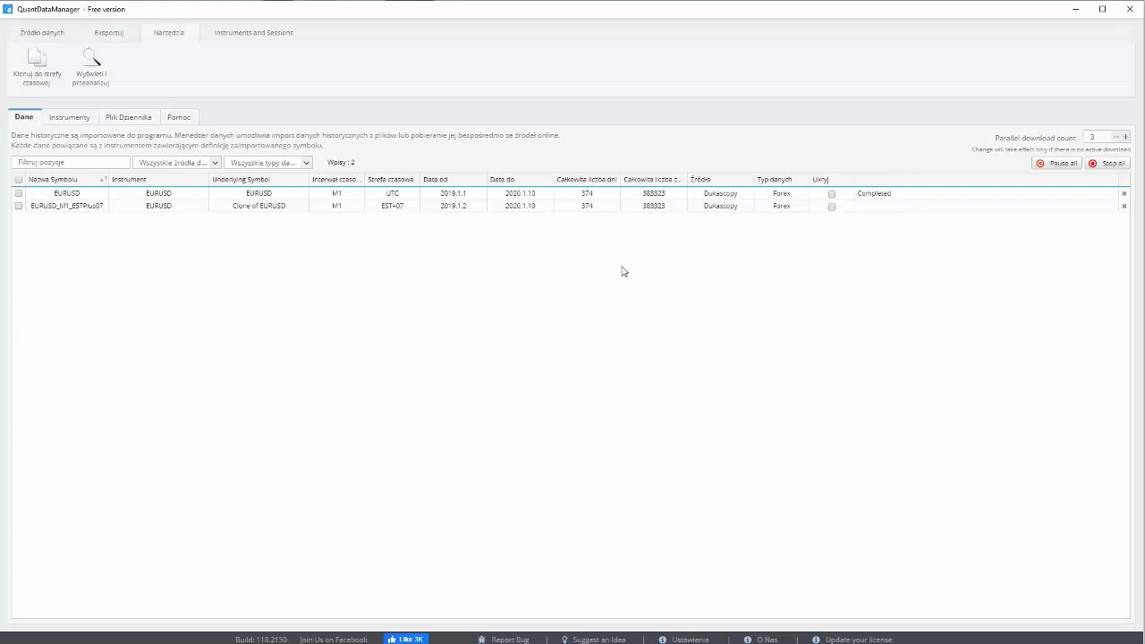
Step: Select the cloned EURUSD_M1_ESTPlus07 data and open its CSV export settings
click(19, 207)
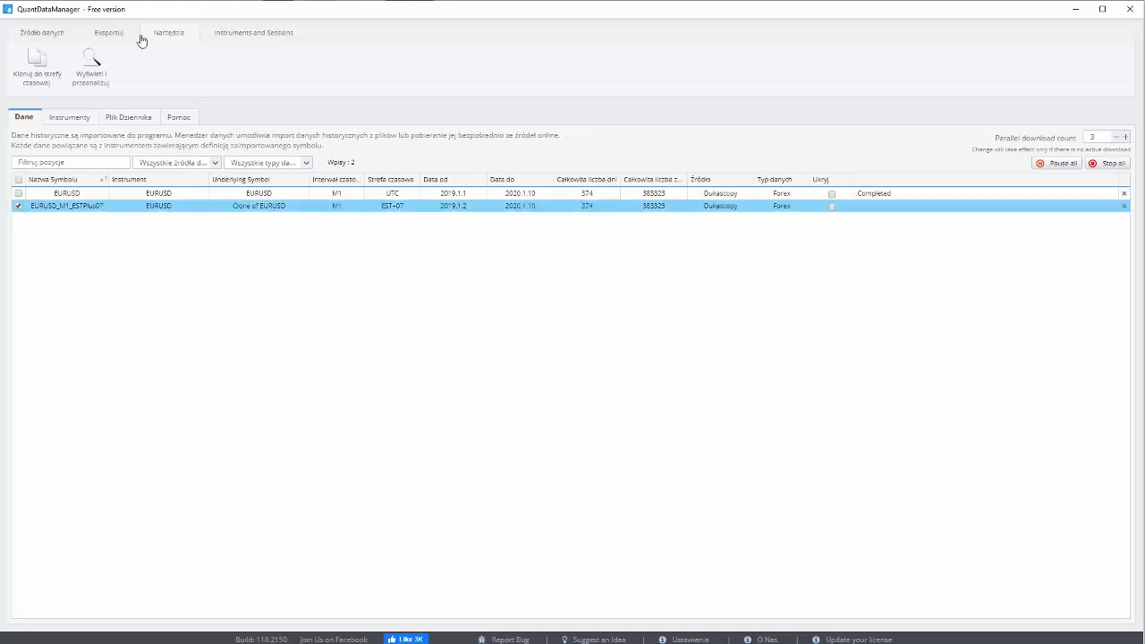
click(36, 33)
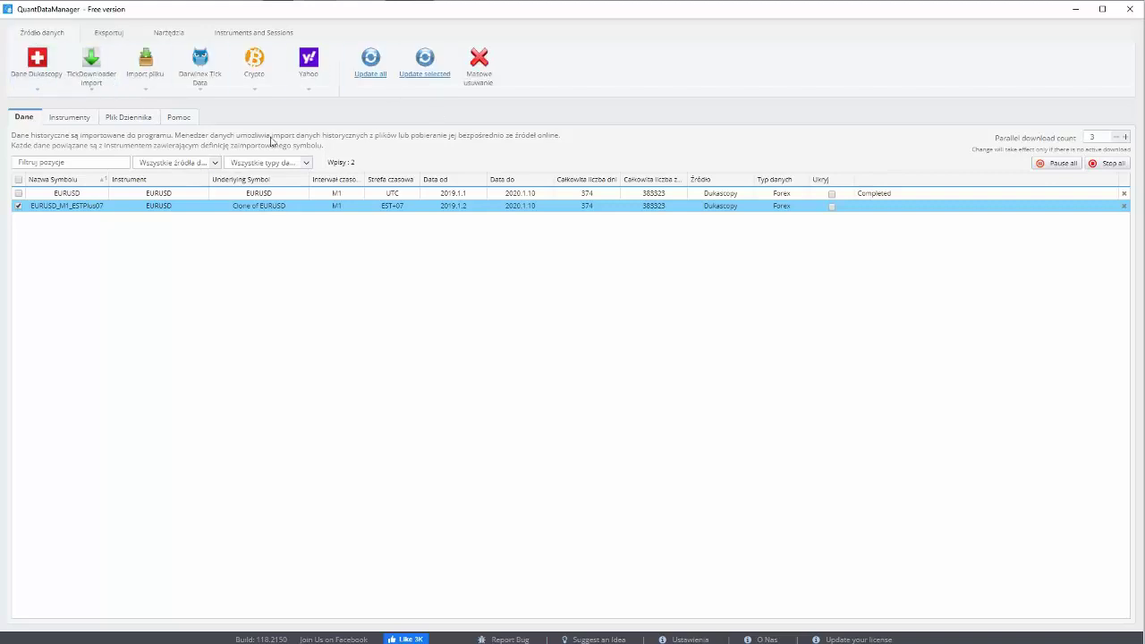
click(106, 33)
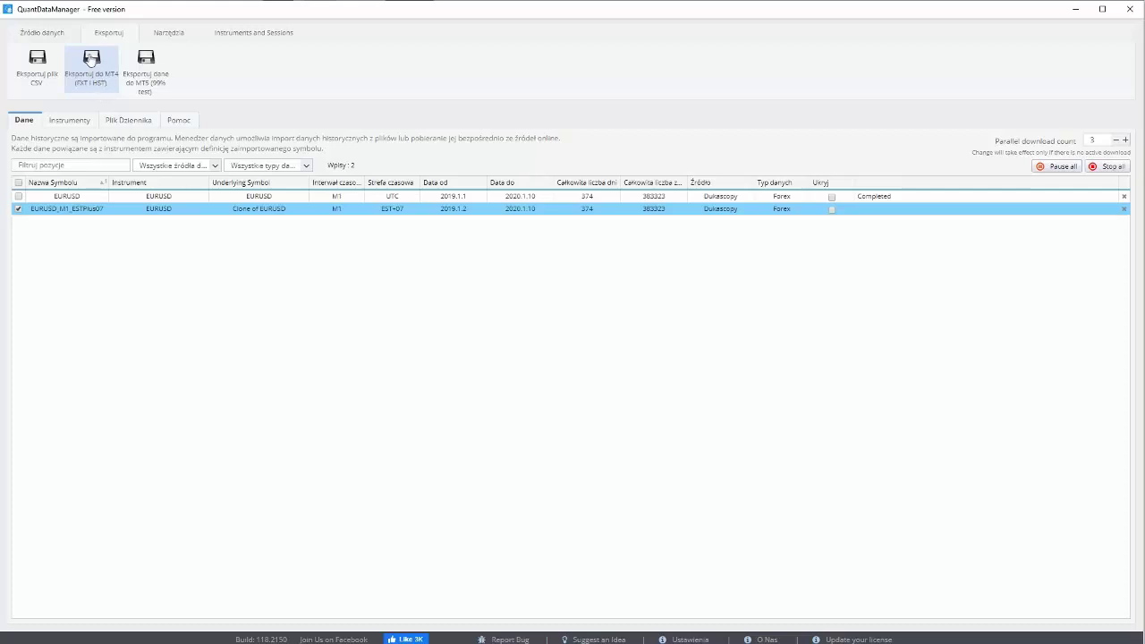
click(39, 60)
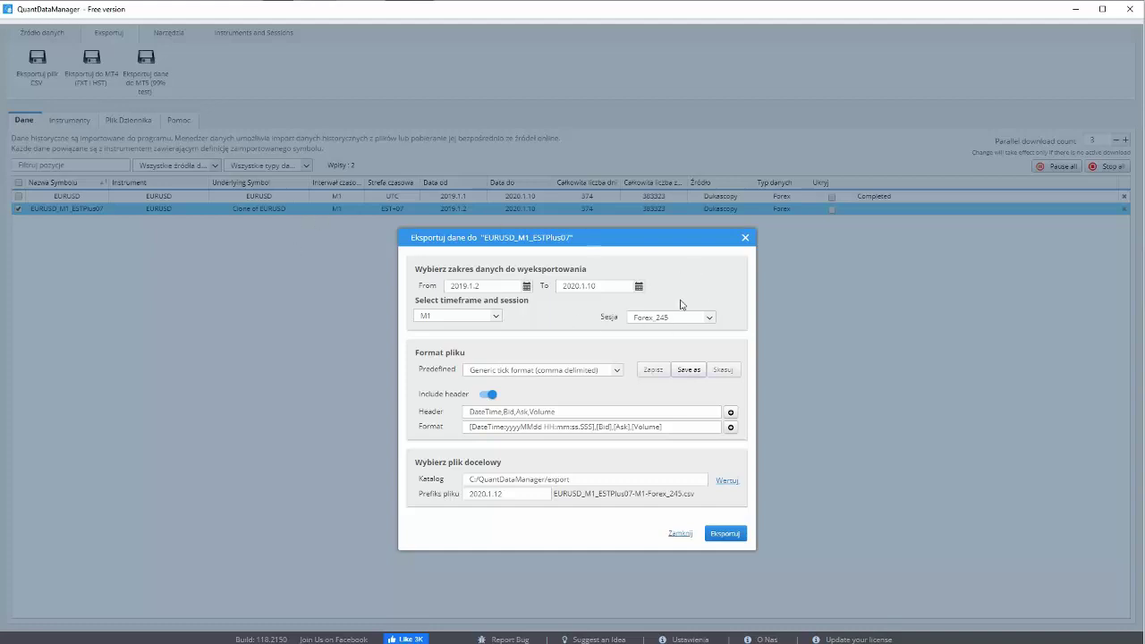
Step: Choose the M1 timeframe and the Forex_245 session for the CSV export
click(493, 318)
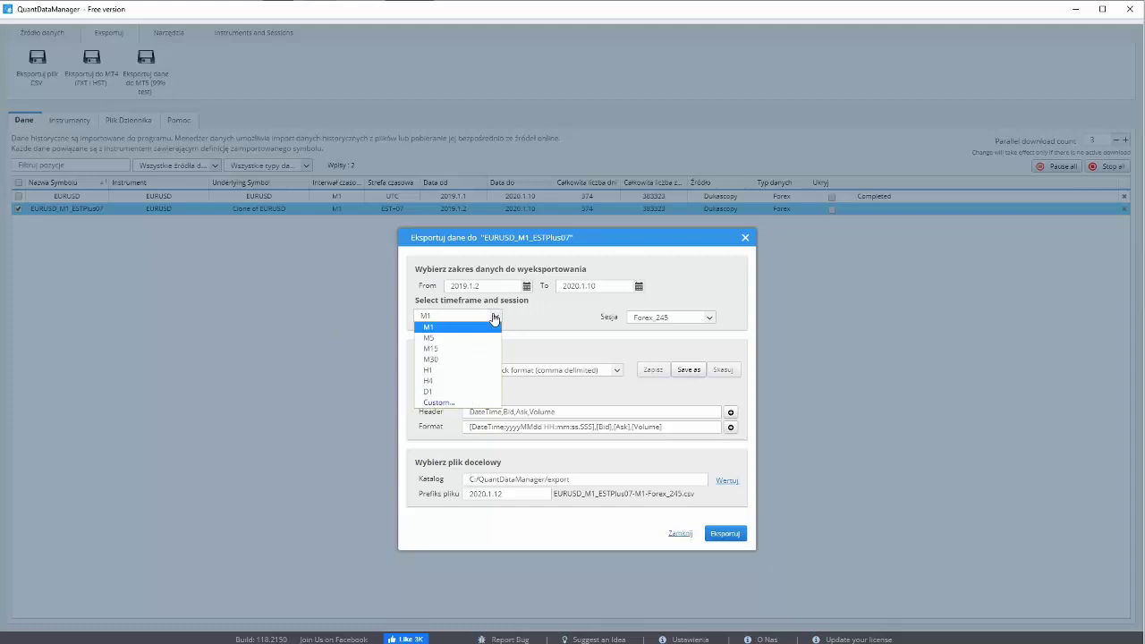
click(494, 318)
click(493, 318)
click(434, 330)
click(500, 319)
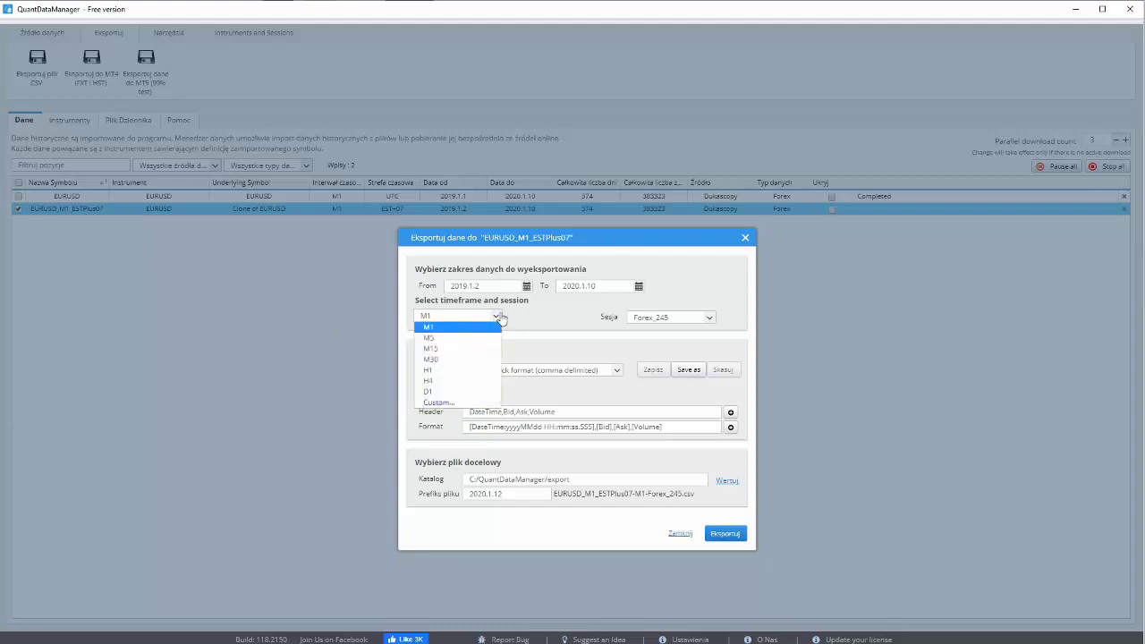
click(448, 329)
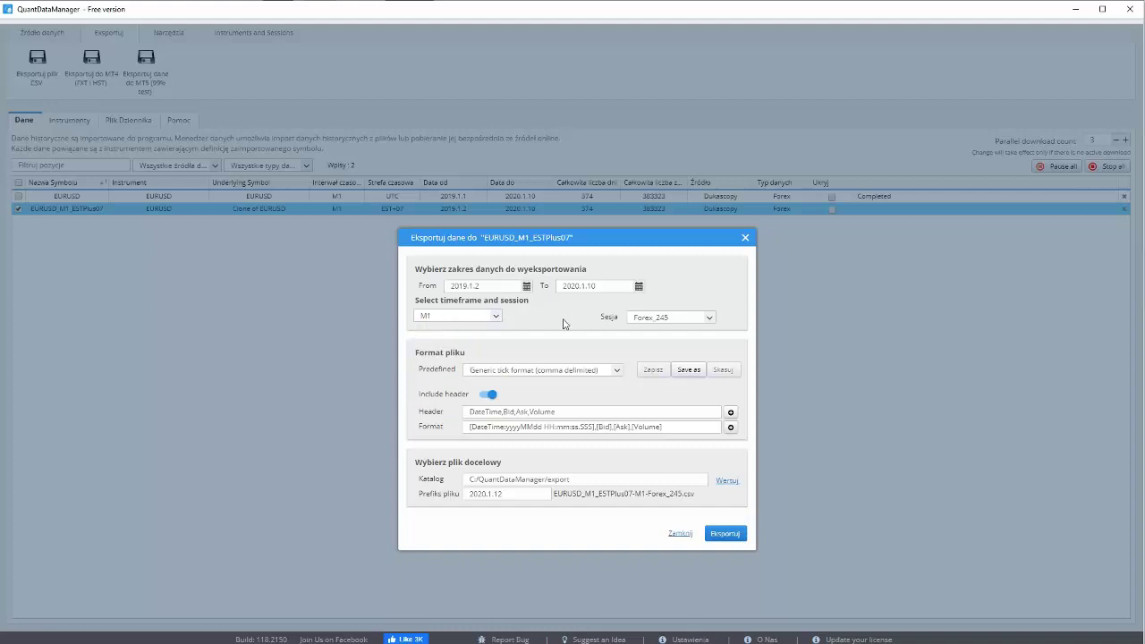
click(495, 318)
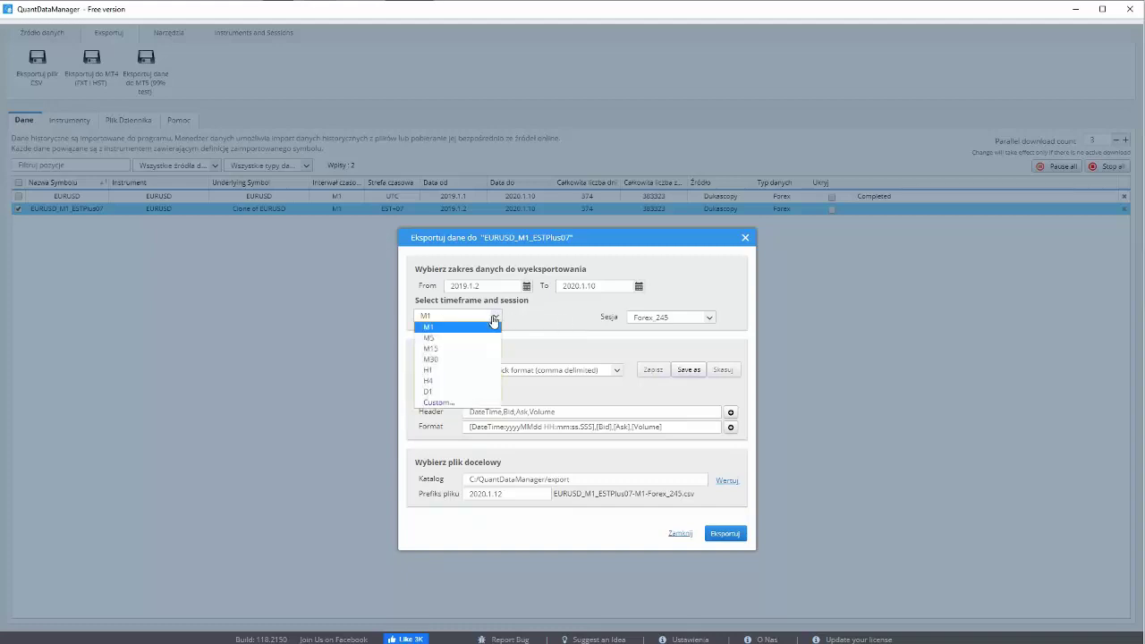
click(435, 327)
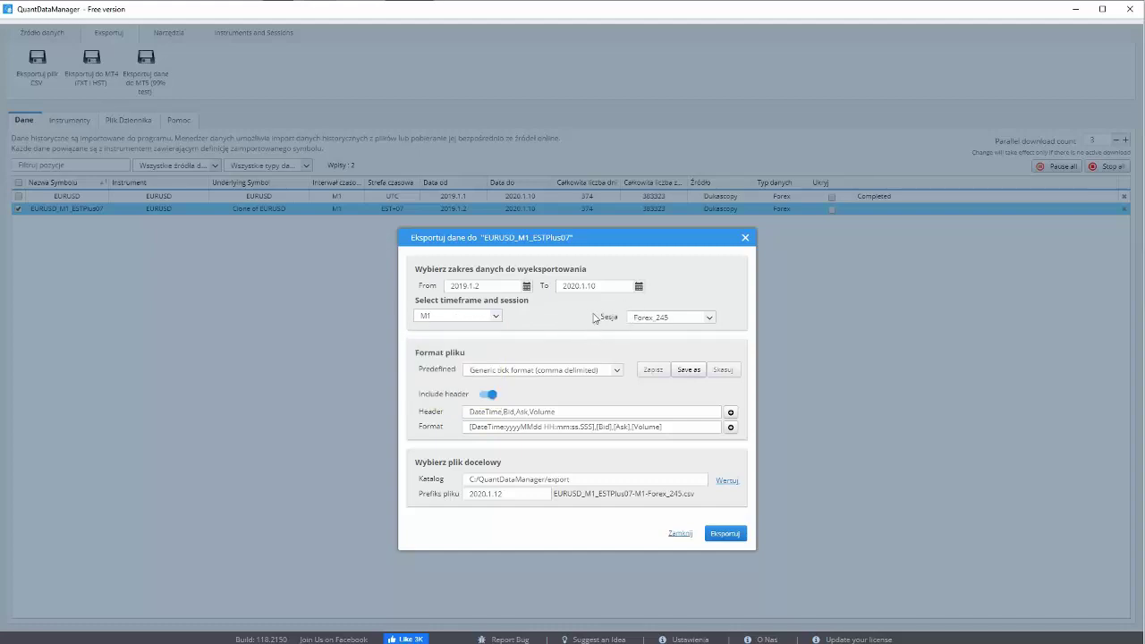
click(711, 320)
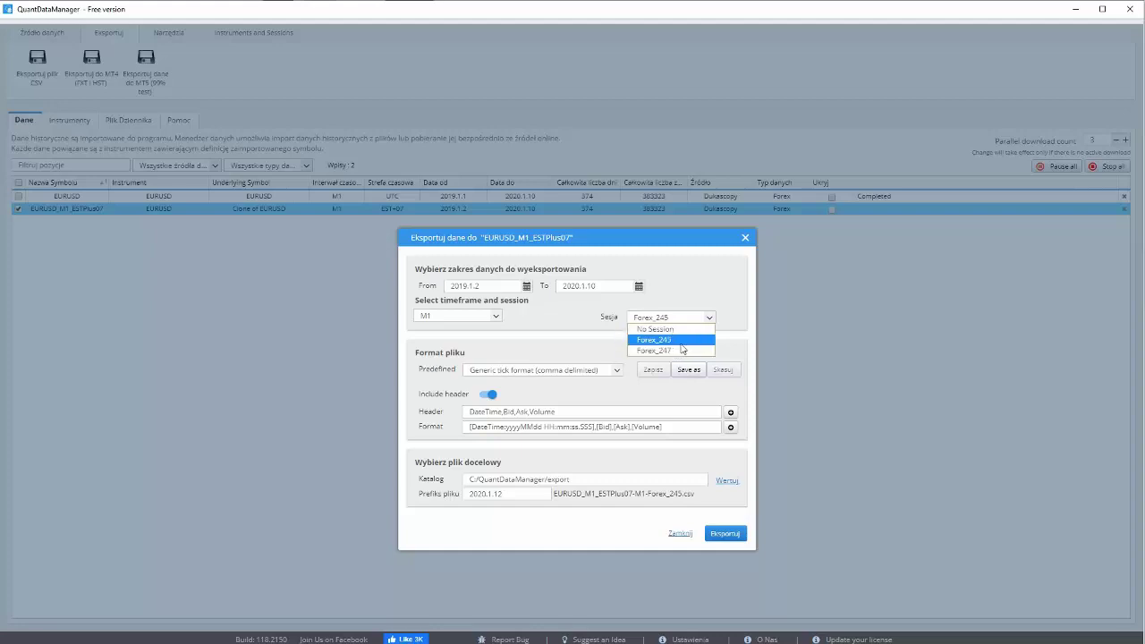
click(634, 339)
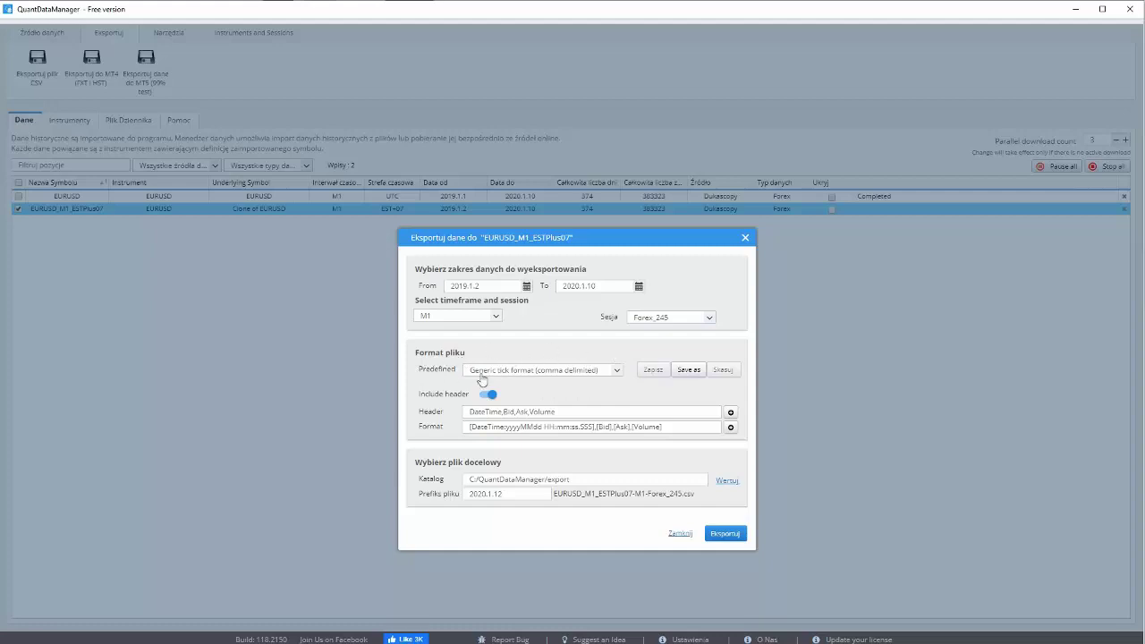
Step: Export the clone in MetaTrader4 bar format with the file prefix 2020.1.12_New_York
click(616, 375)
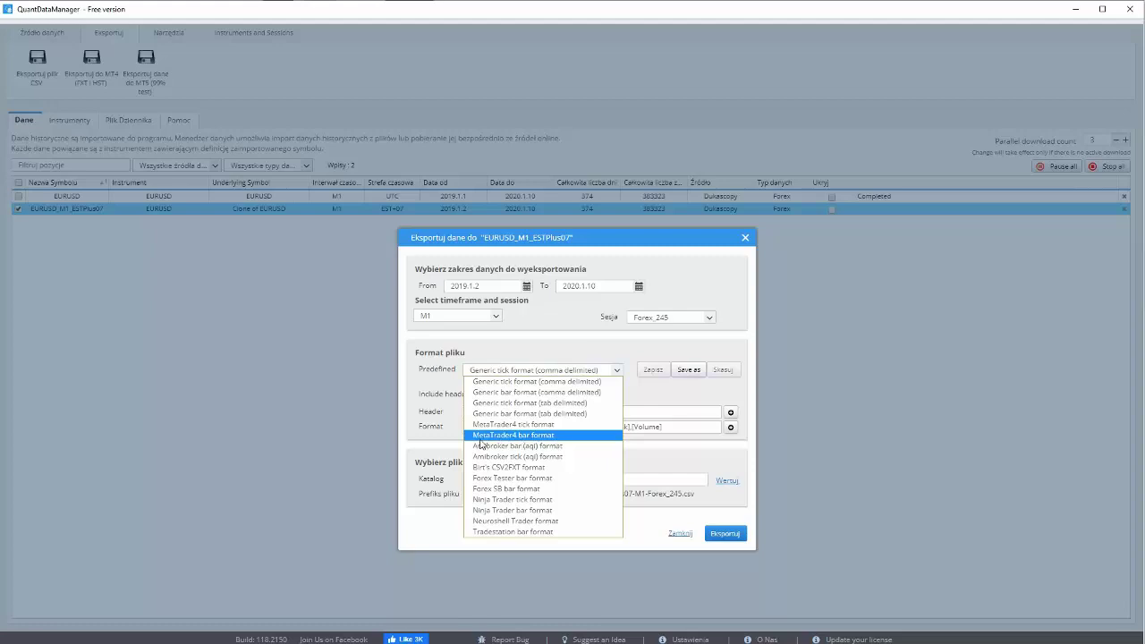
click(533, 436)
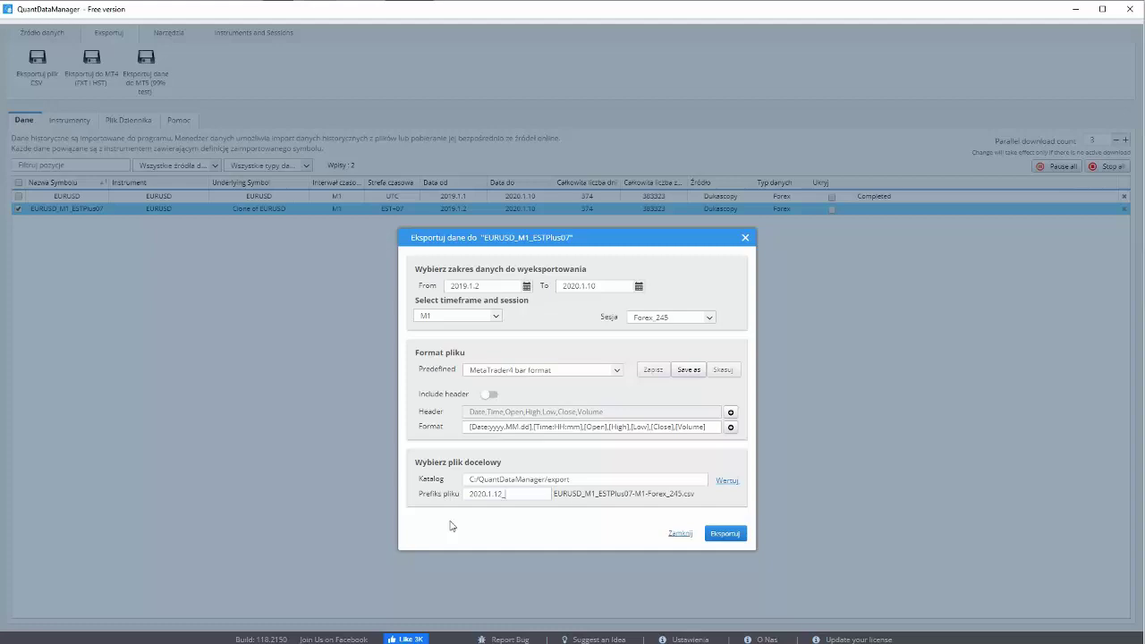
text(New_York)
click(724, 533)
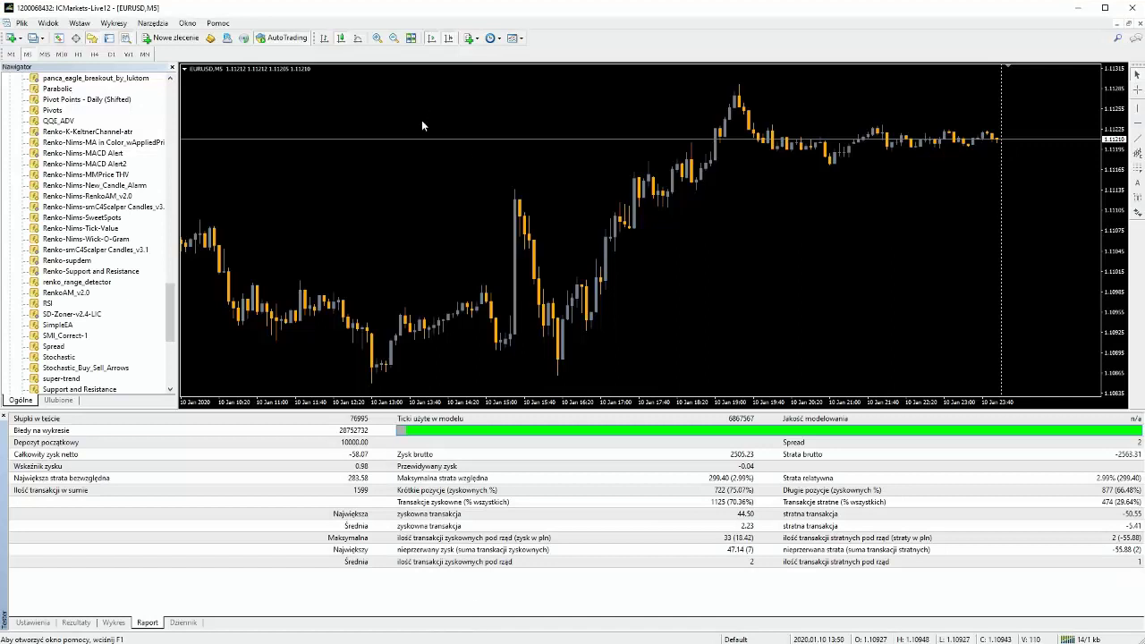
Step: Switch to MetaTrader 4, open the History Center and collapse the EURUSD and Forex Majors groups
click(150, 23)
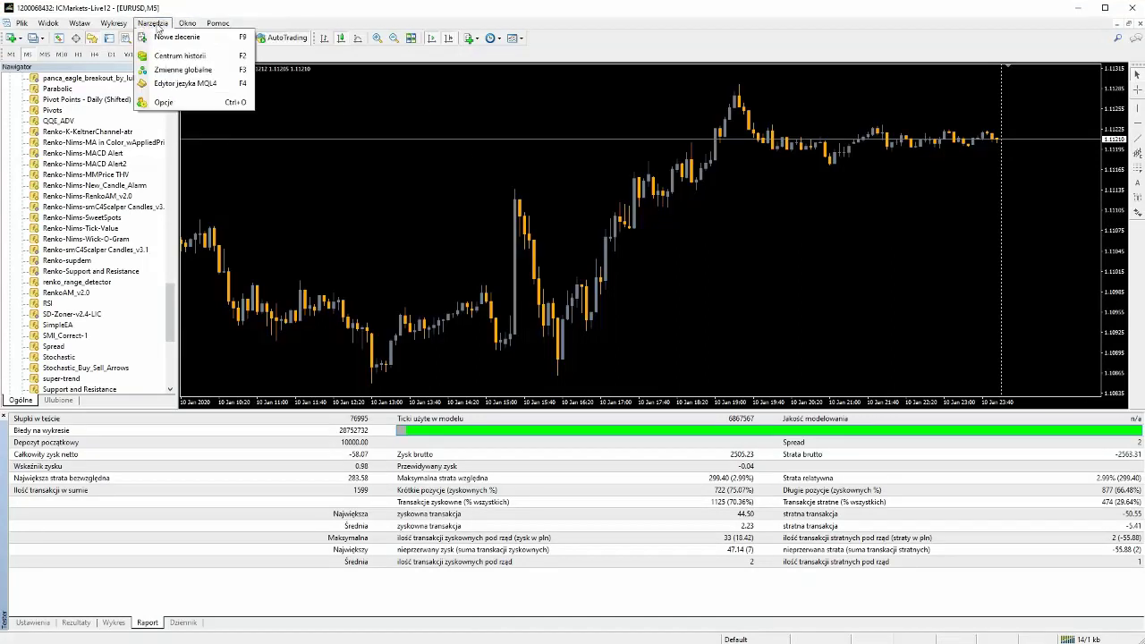
click(175, 56)
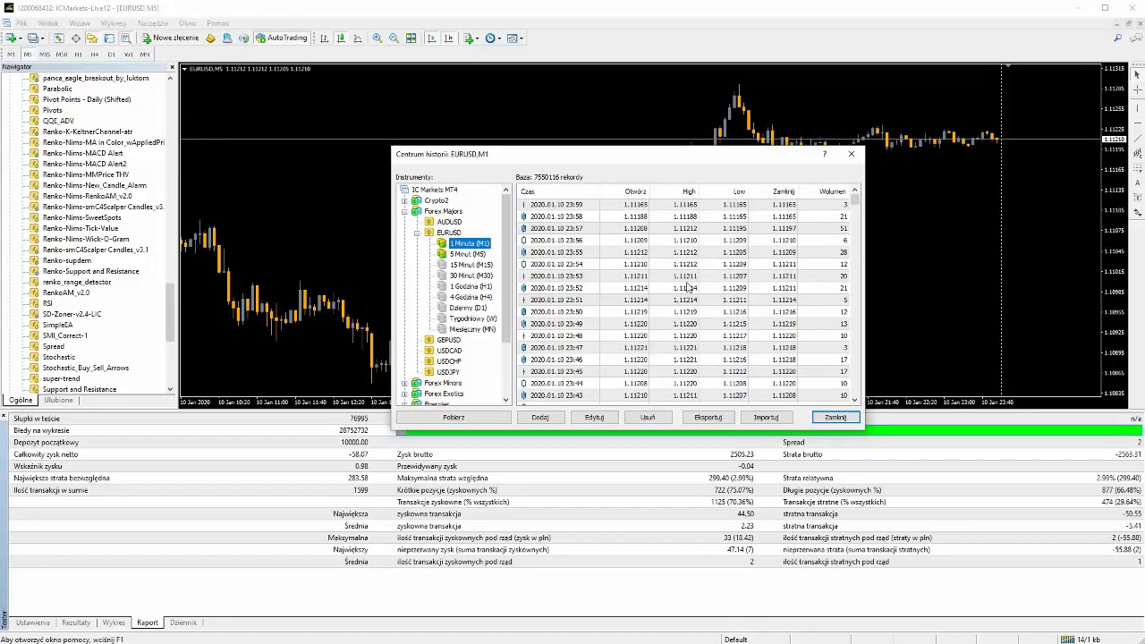
click(417, 232)
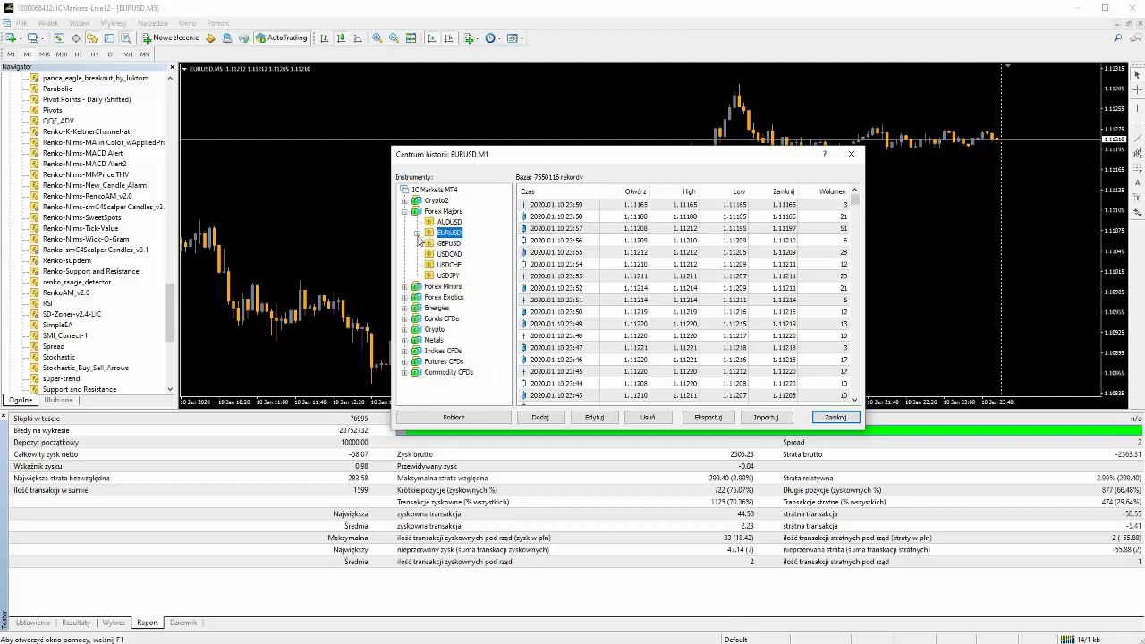
click(404, 212)
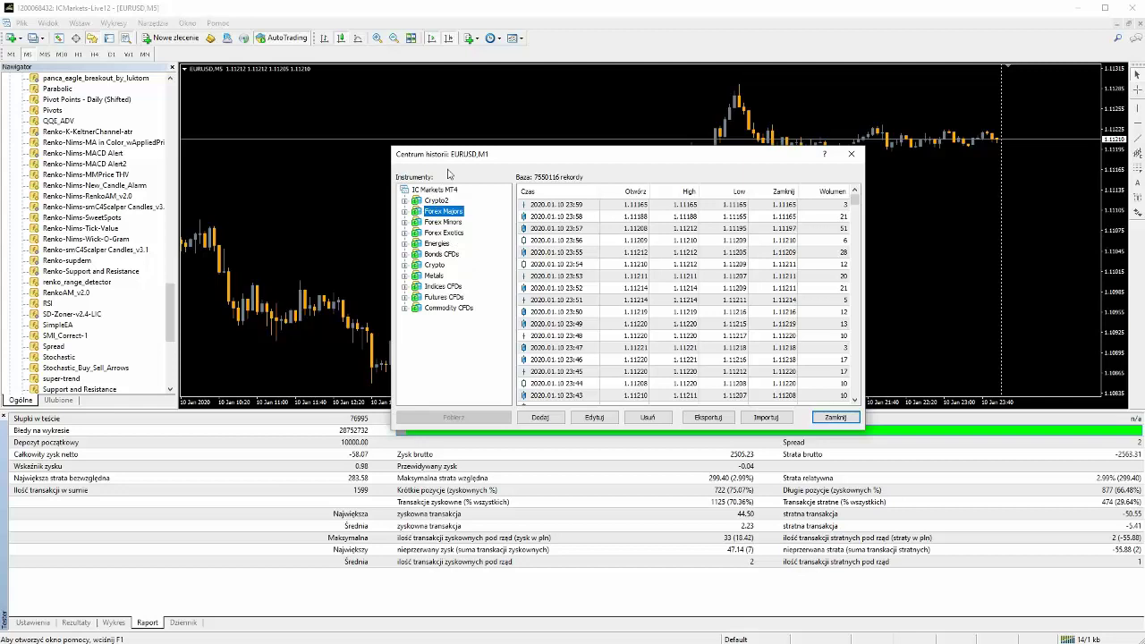
Step: Select the 1-minute (M1) EURUSD history under Forex Majors and open its import settings
click(404, 211)
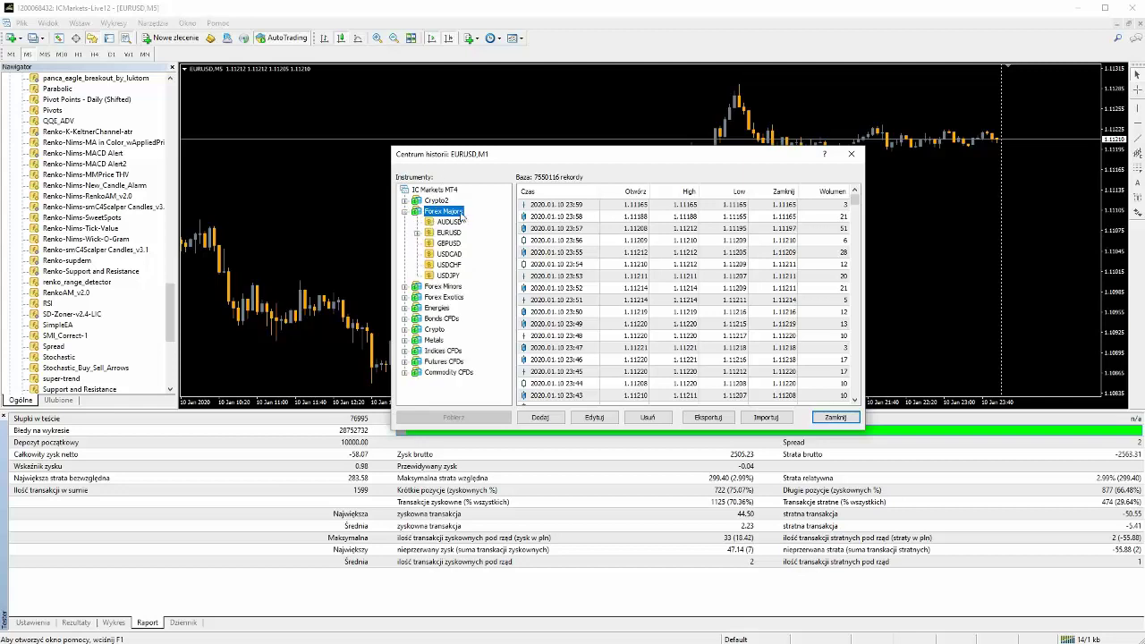
double_click(441, 233)
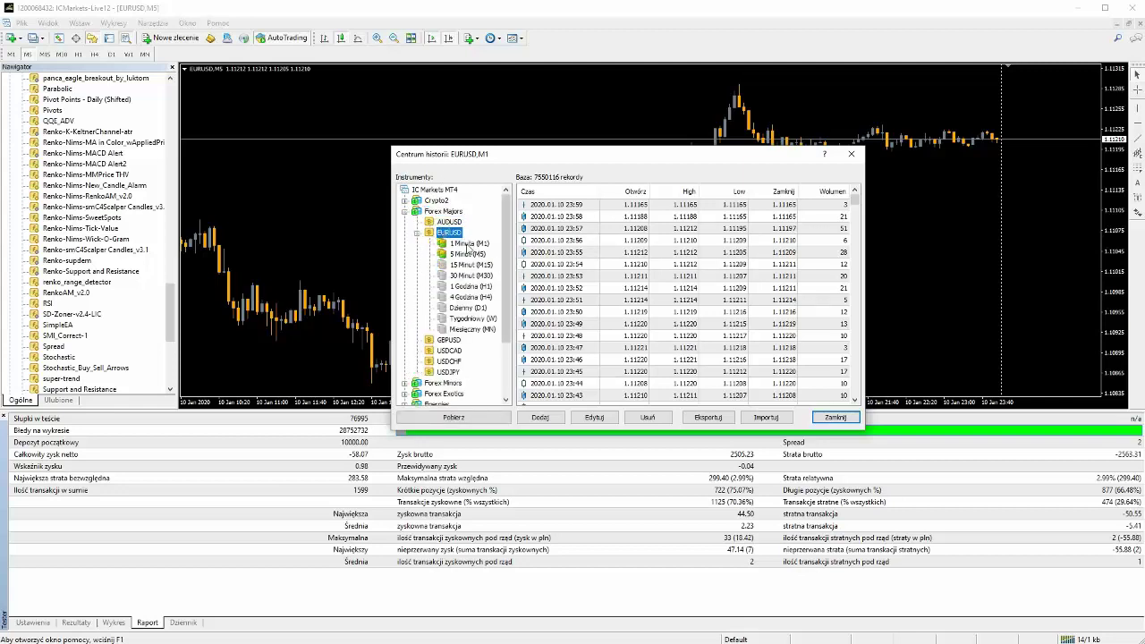
click(467, 244)
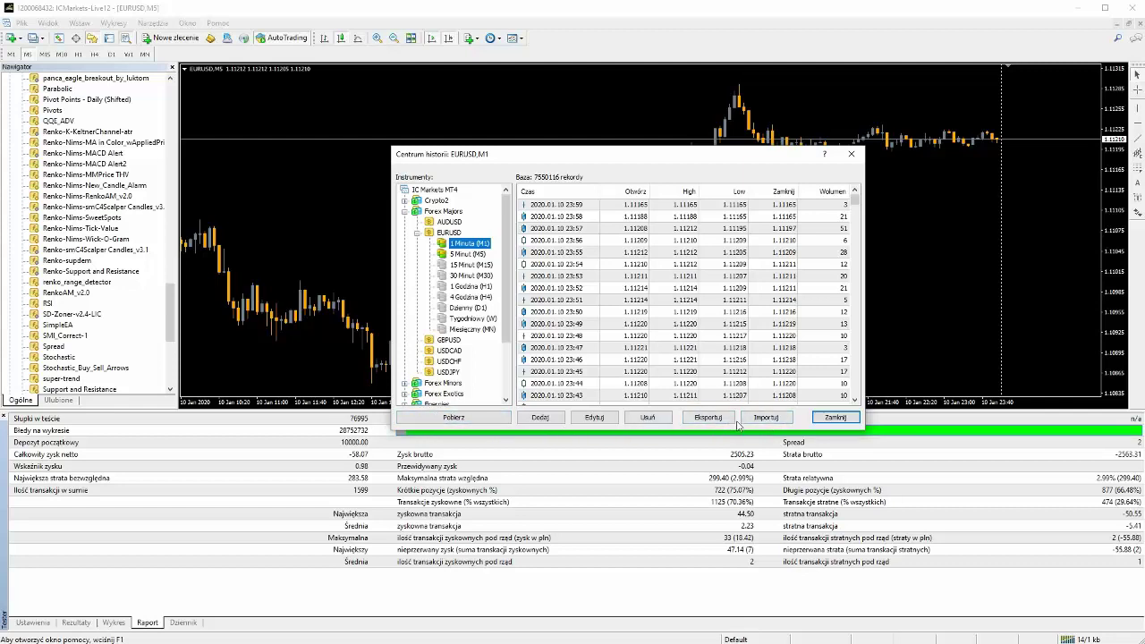
click(766, 419)
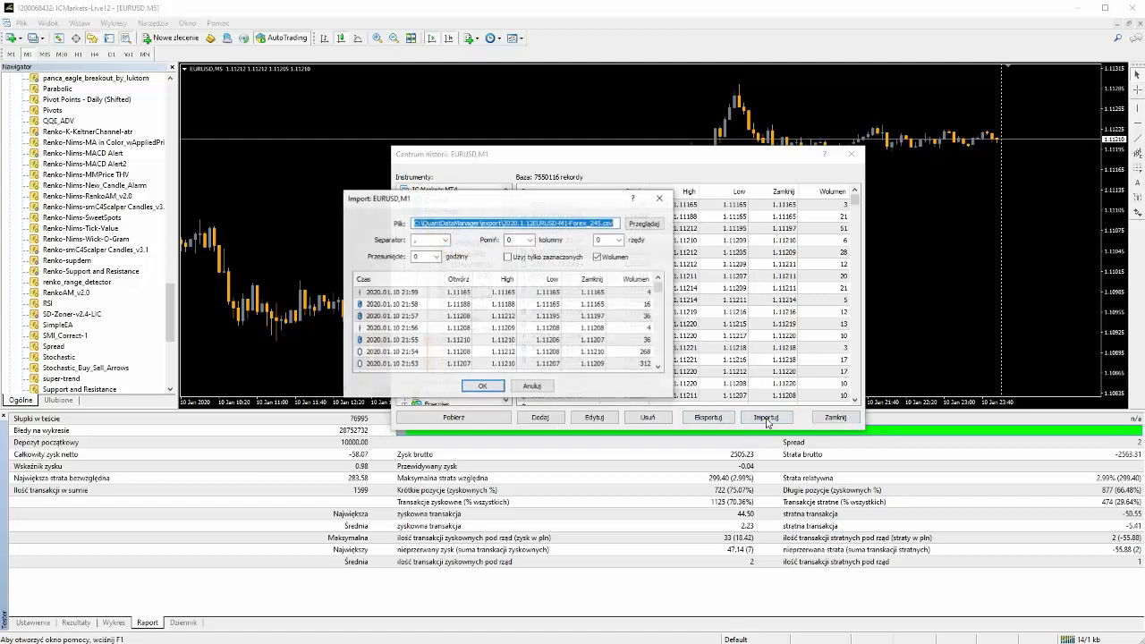
drag(496, 205, 620, 194)
Step: Import 2020.1.12_New_YorkEURUSD_M1_ESTPlus07-M1-Forex_245.csv from the QuantDataManager export folder into the EURUSD M1 history, and close the History Center
click(768, 212)
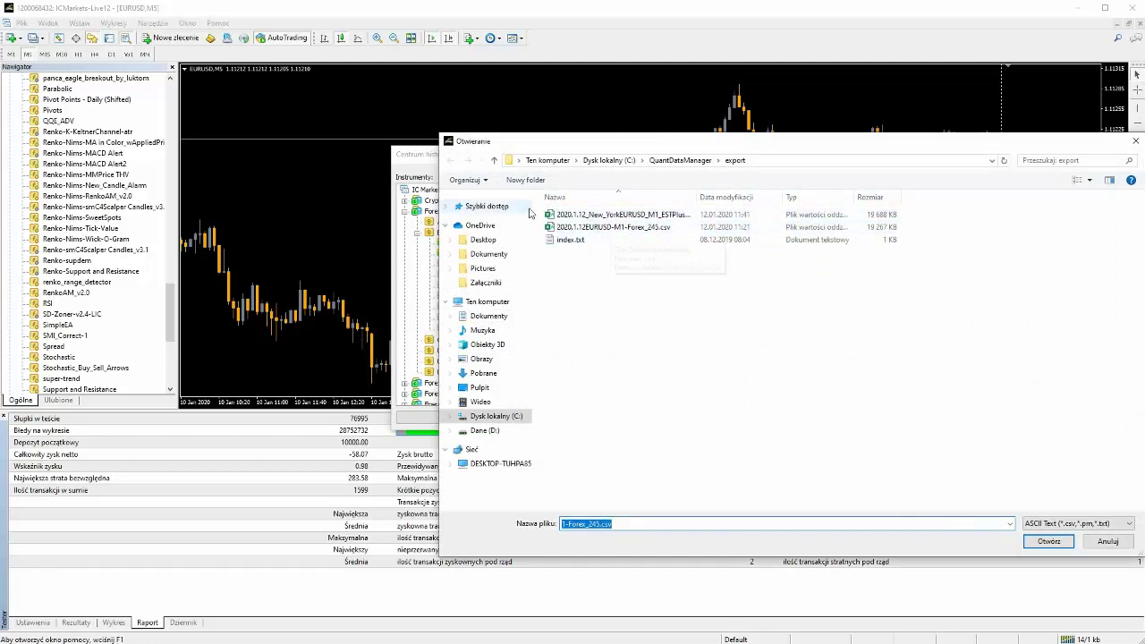
click(630, 217)
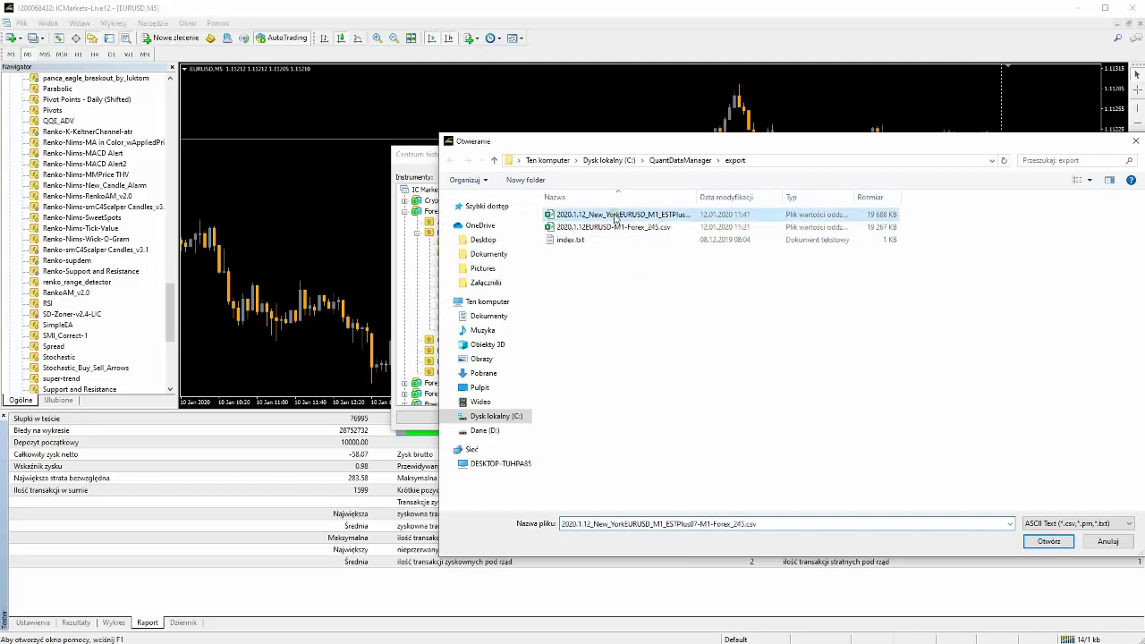
click(1045, 539)
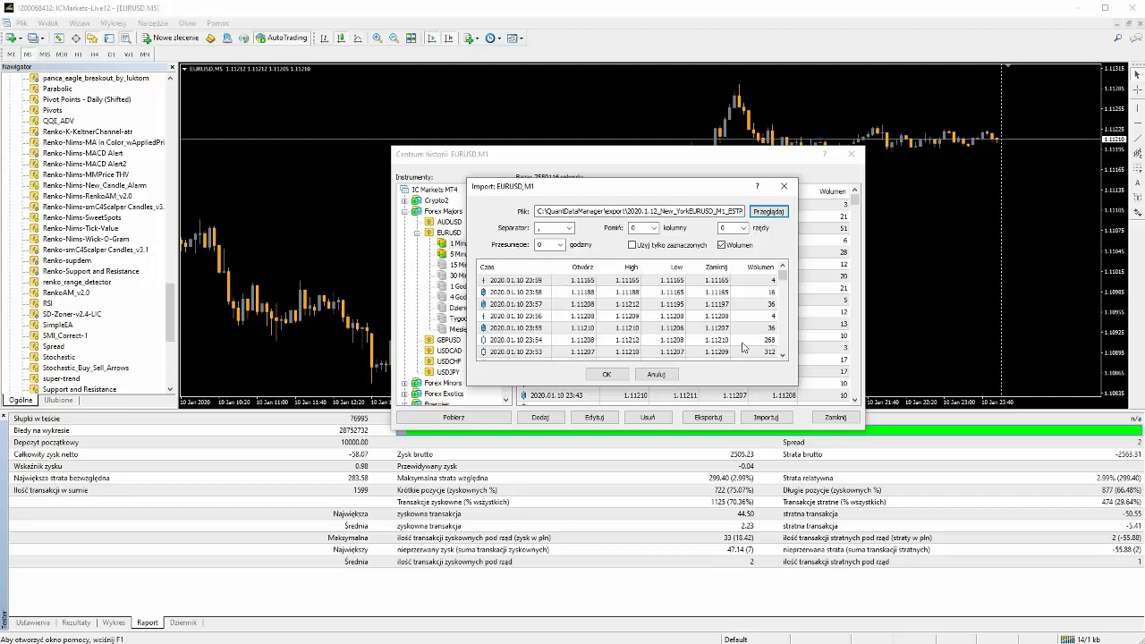
click(607, 375)
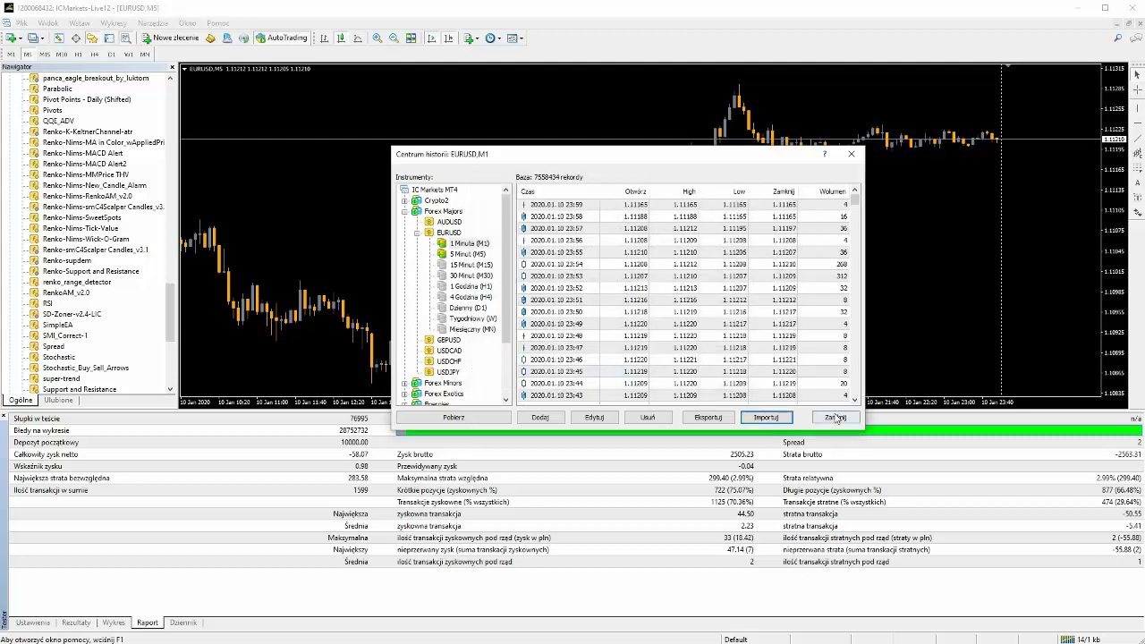
click(836, 417)
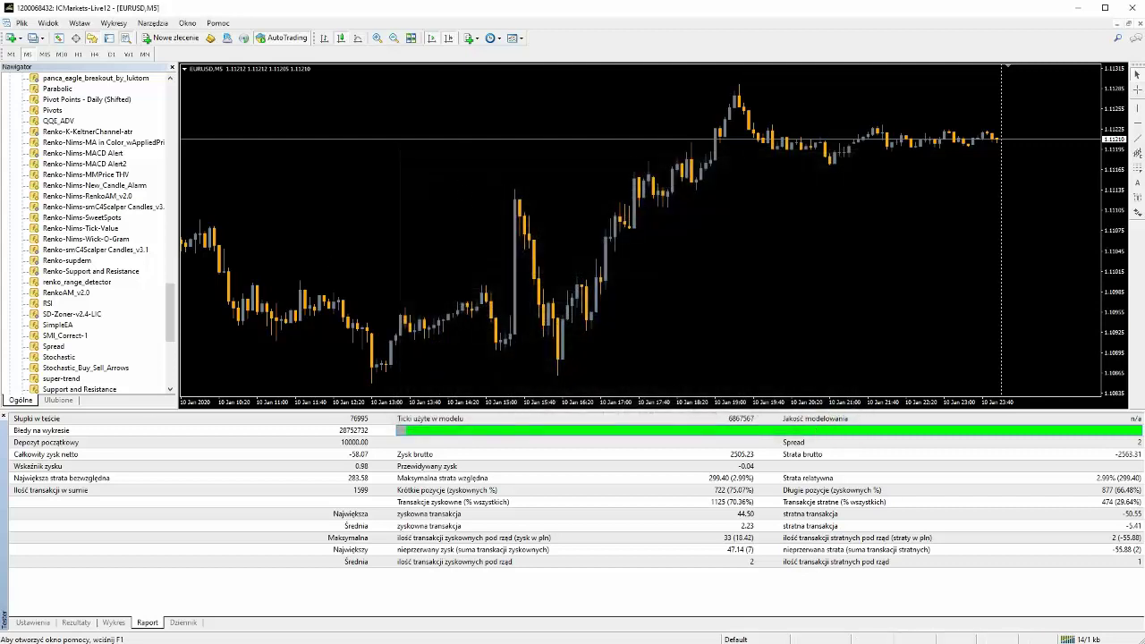
Step: Choose the _MovingAwerageMod2.ex4 strategy in the tester settings and start the EURUSD backtest on M5 with a spread of 2
click(33, 623)
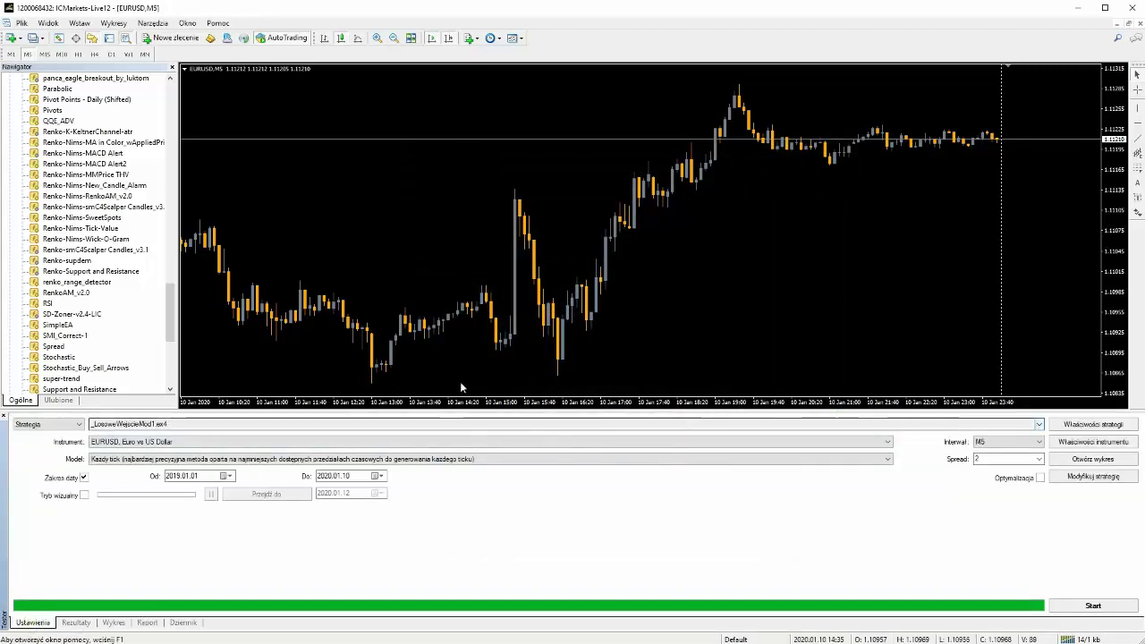
click(1040, 423)
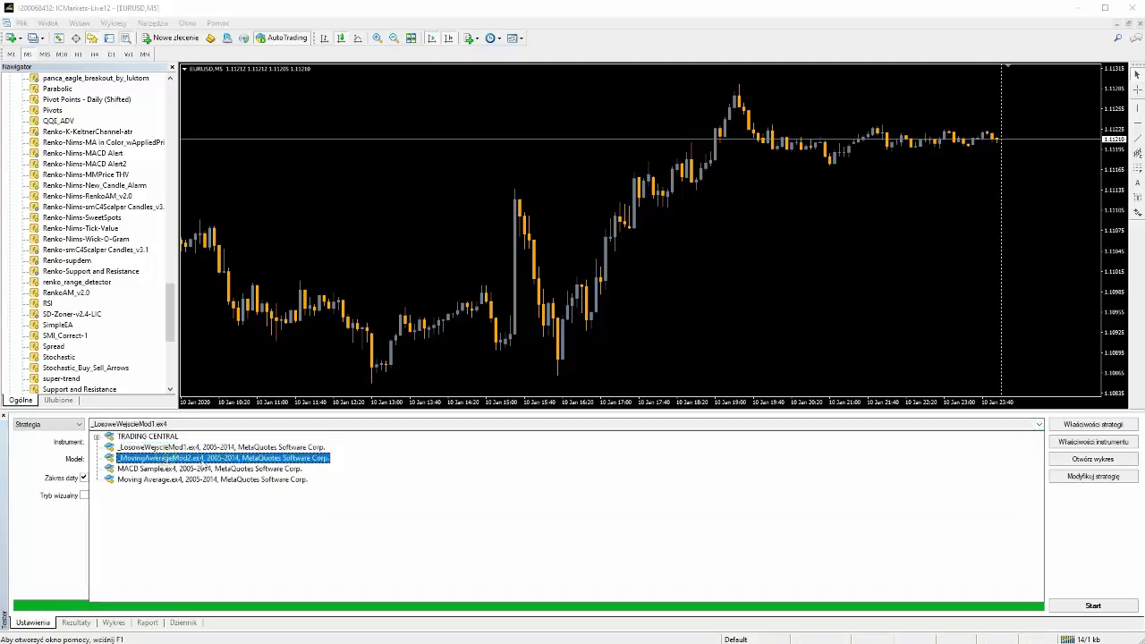
click(259, 459)
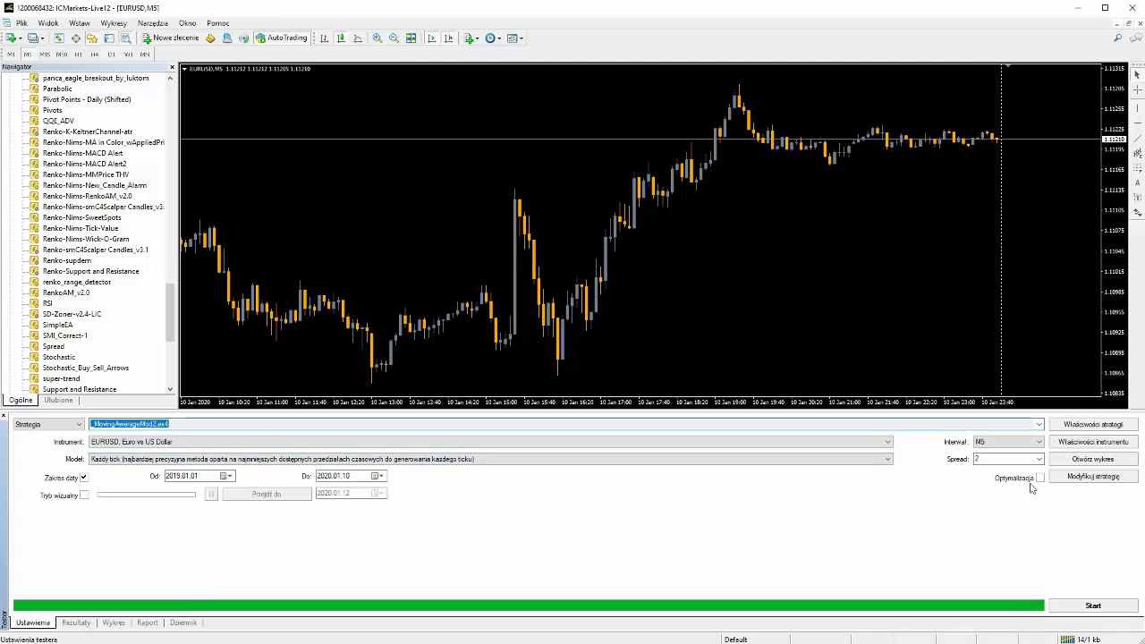
click(992, 442)
click(992, 460)
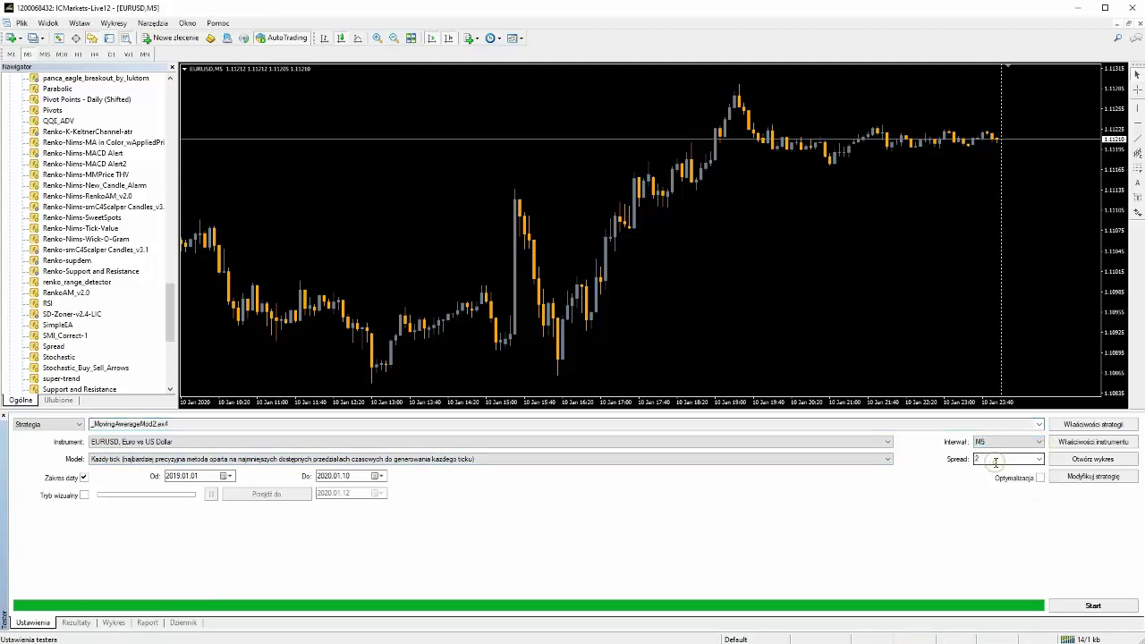
click(1093, 606)
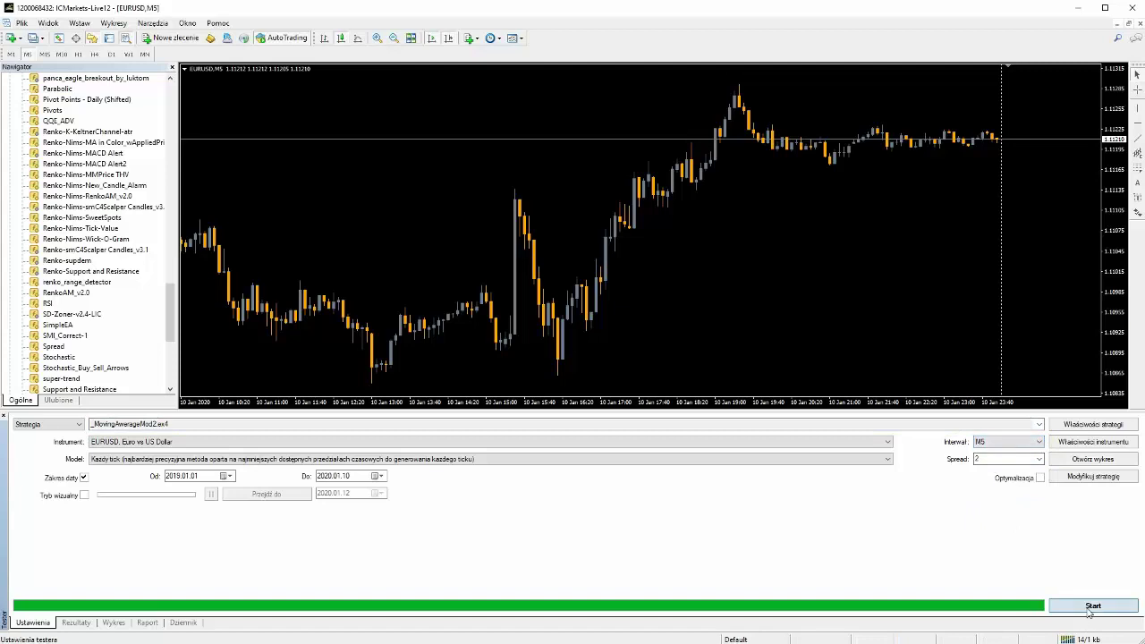